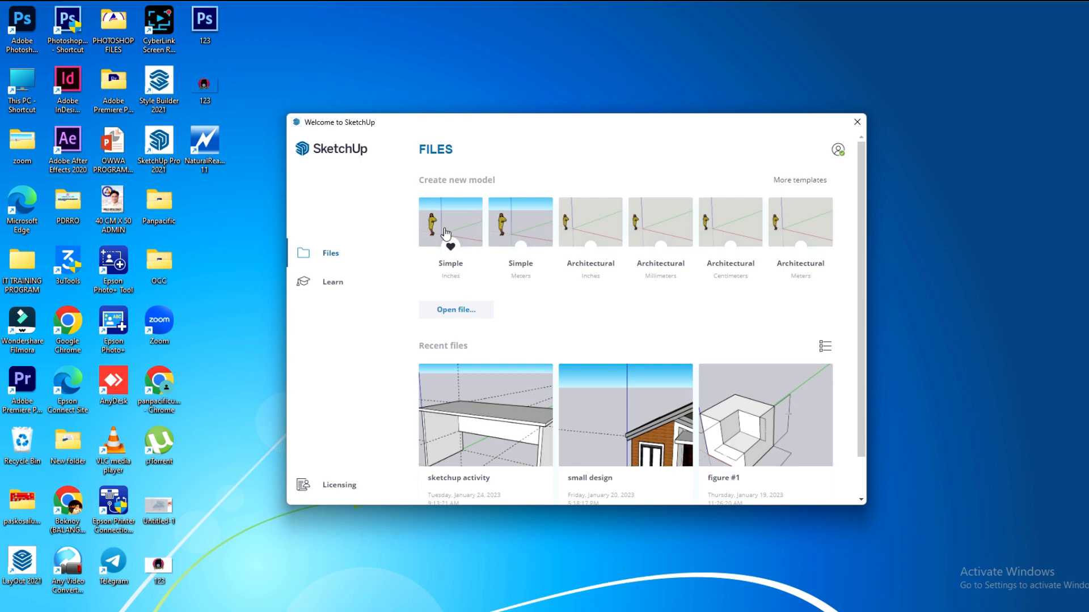
Step: Create a new model from the Simple template in inches
click(446, 233)
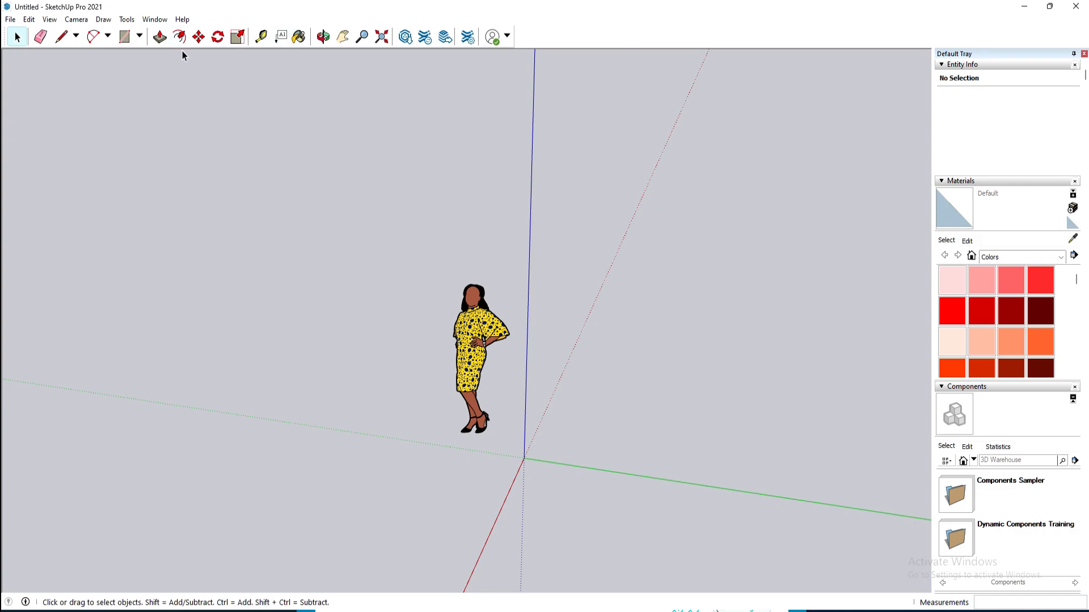
click(324, 37)
drag(360, 168, 159, 79)
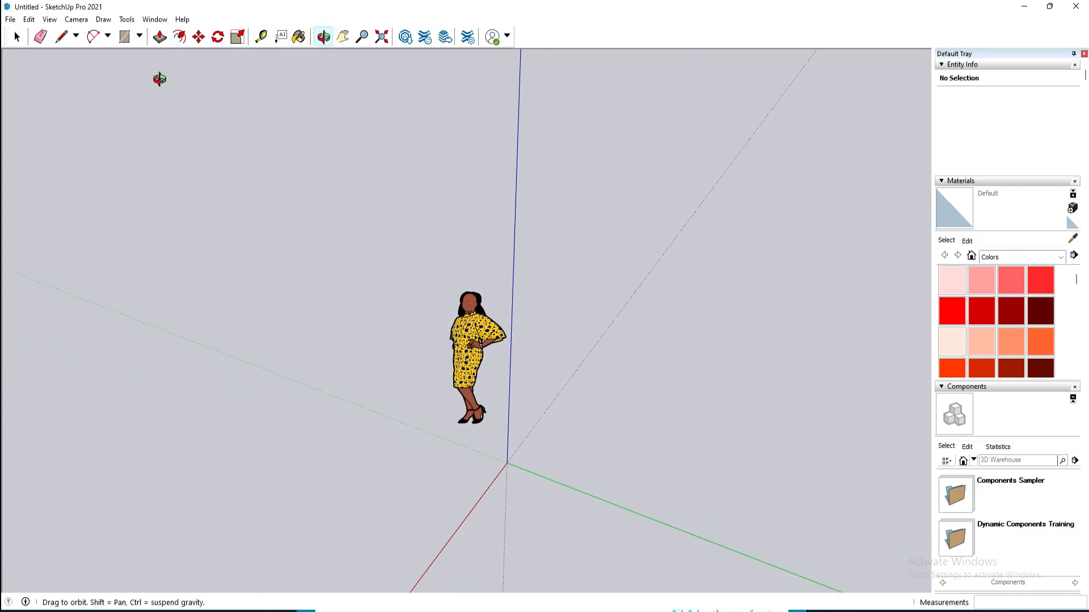
double_click(113, 11)
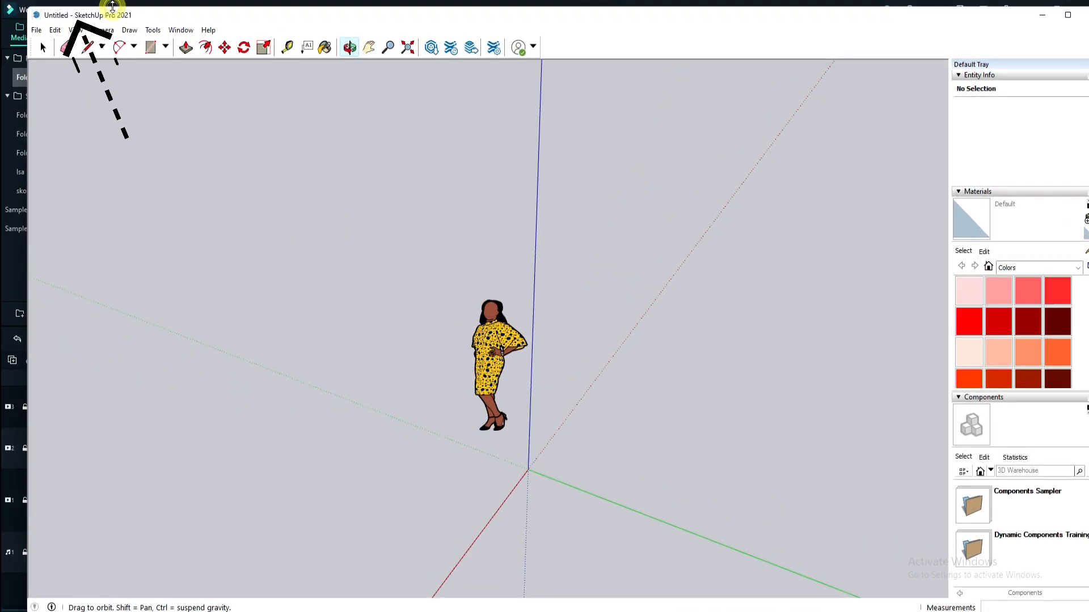
click(1068, 14)
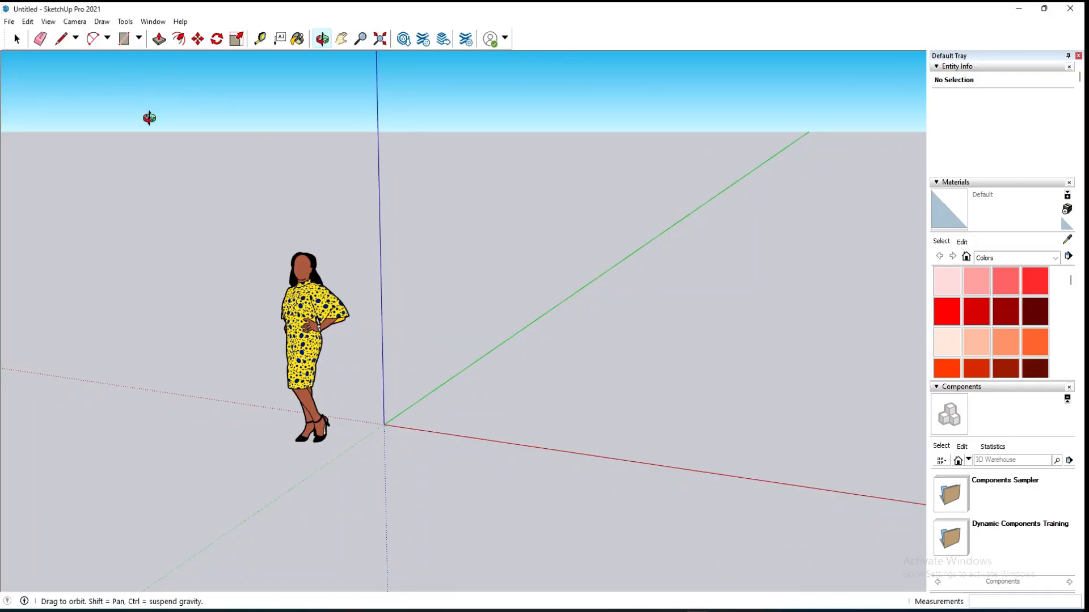
drag(345, 272, 295, 277)
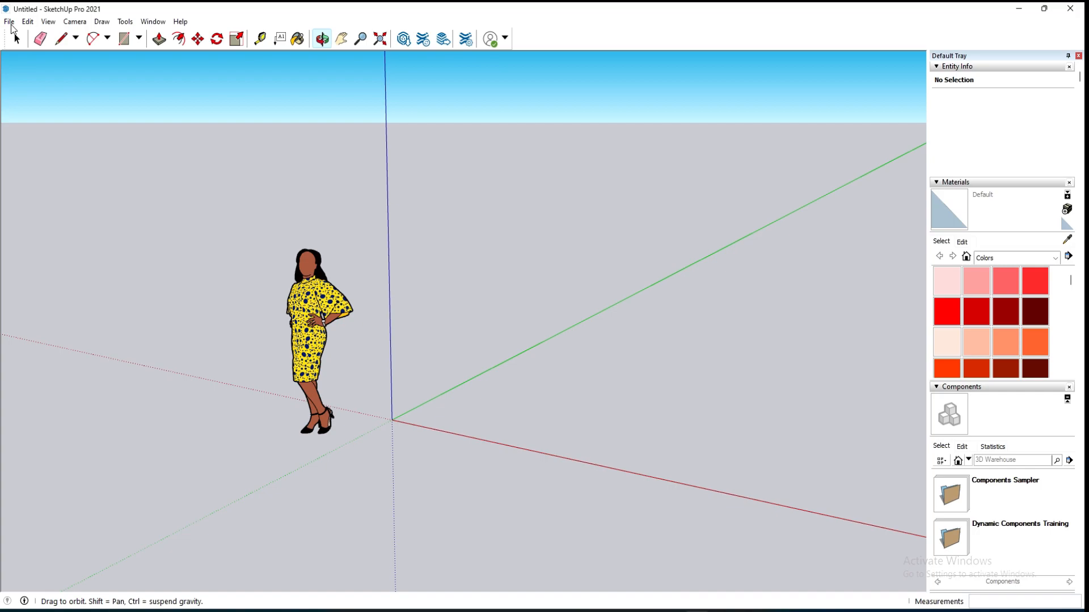
click(10, 23)
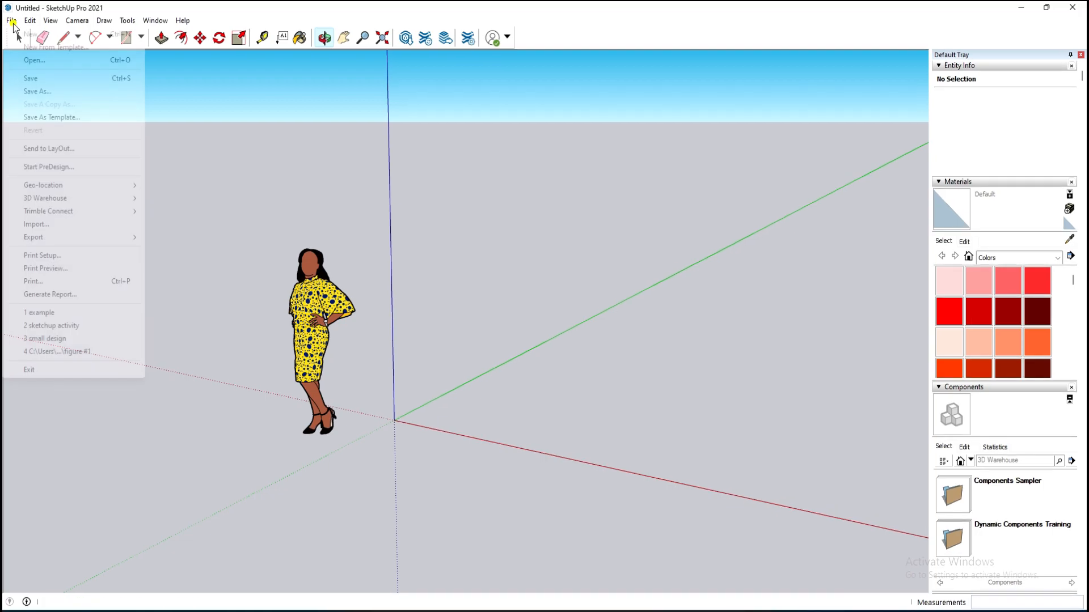
mouse_move(28, 27)
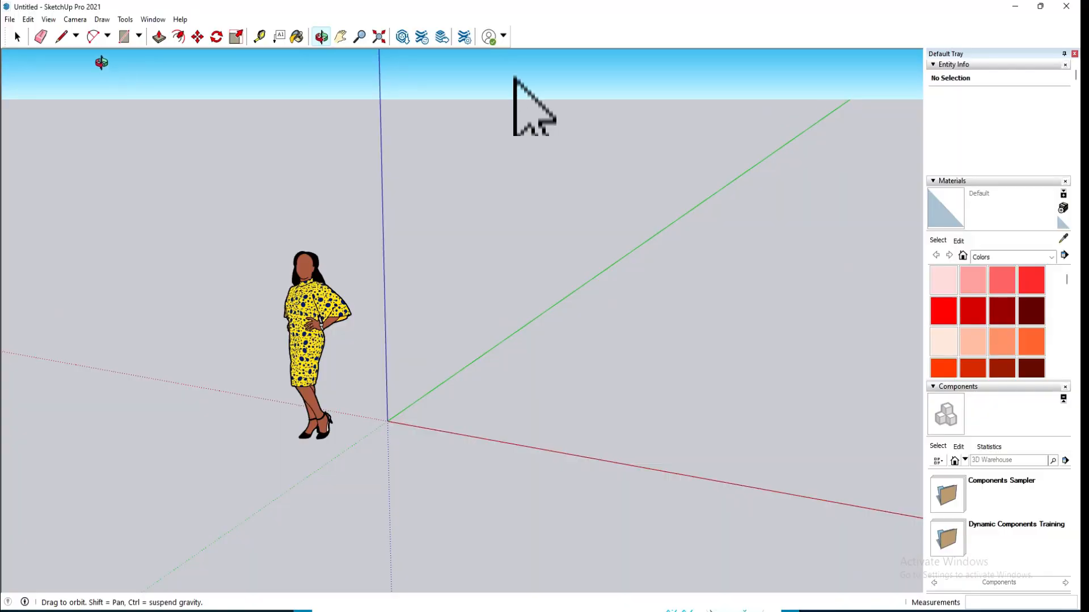
Step: Open the toolbar settings and enable the Camera, Classifier, Construction and Drawing toolbars
click(48, 19)
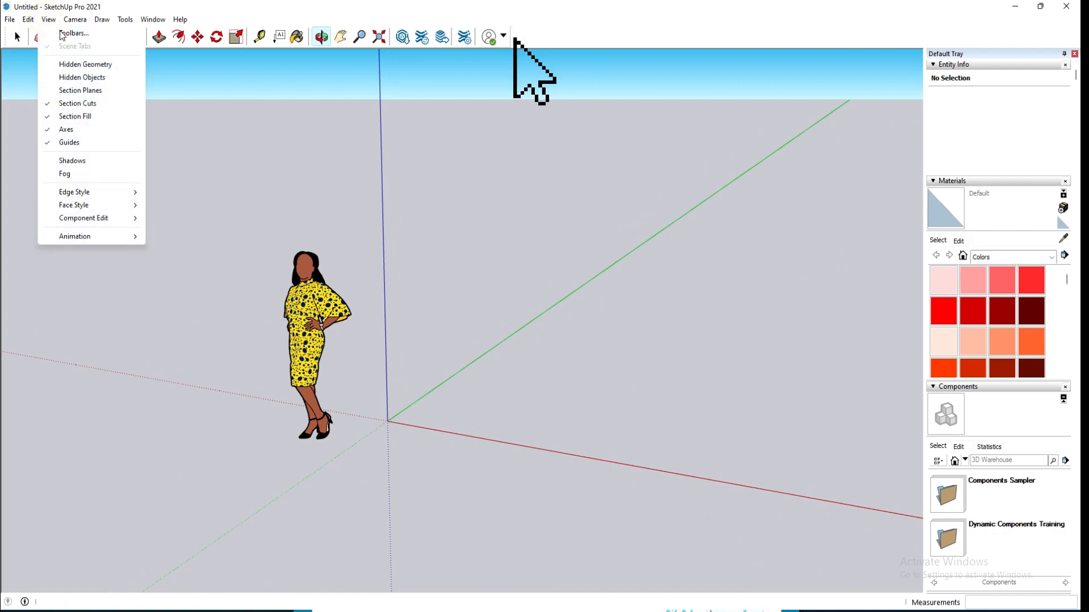
click(62, 34)
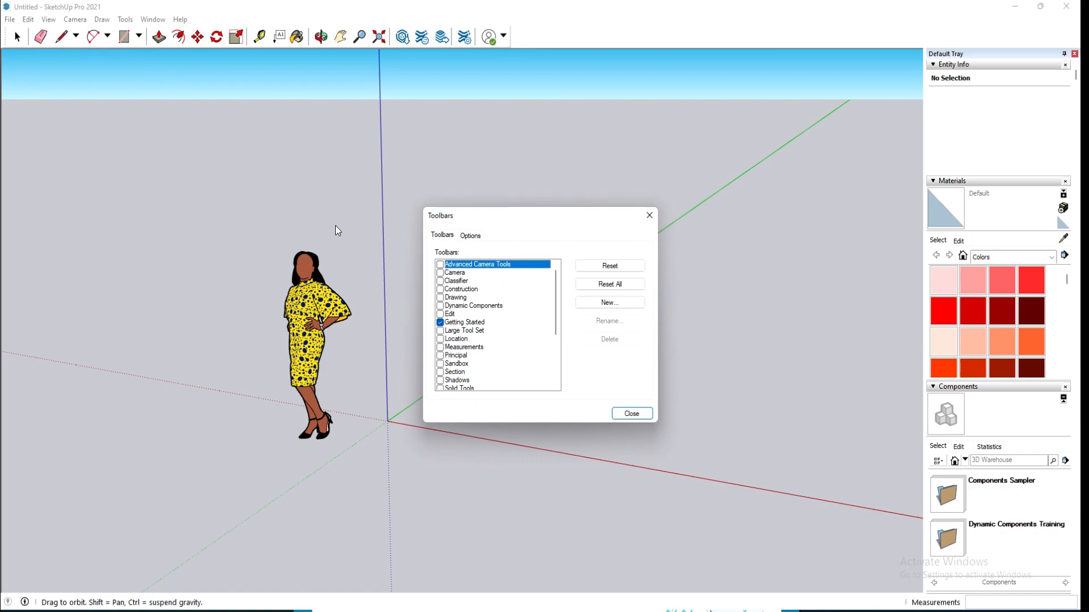
click(440, 273)
click(440, 281)
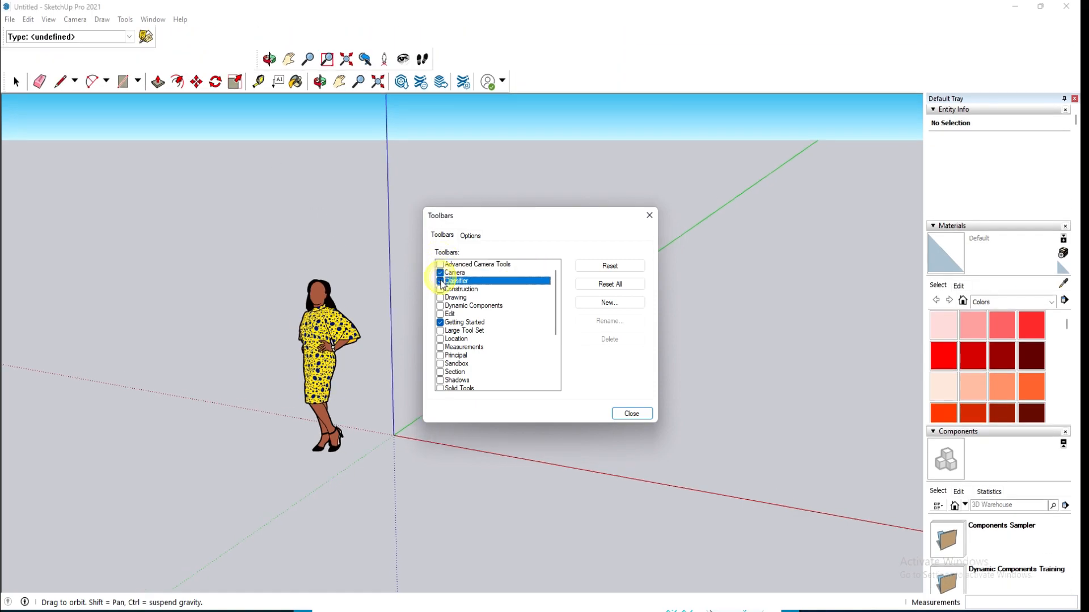
click(441, 289)
click(441, 298)
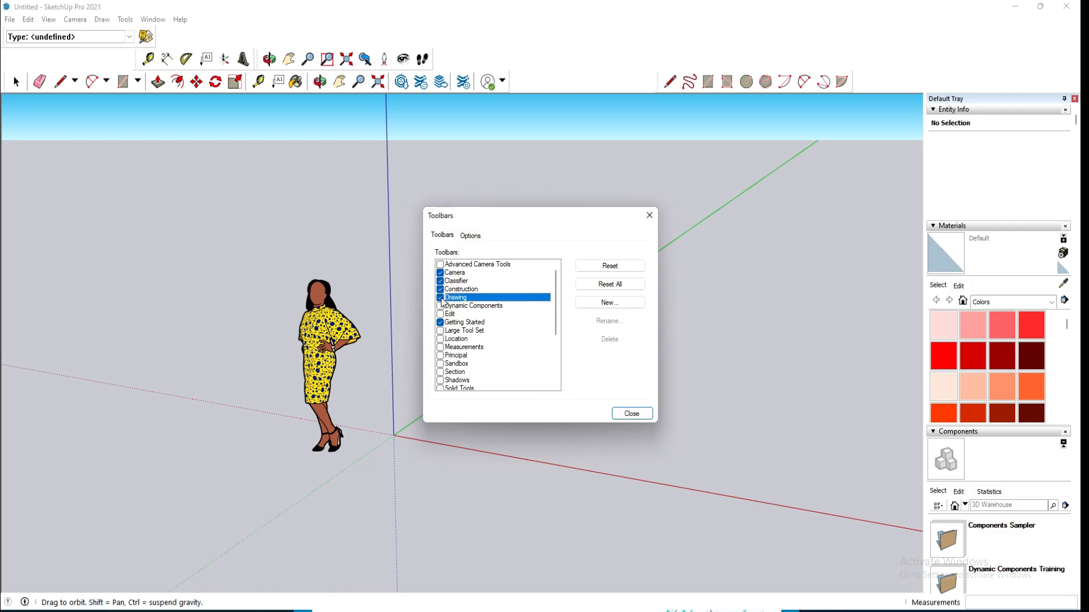
Step: Enable the Dynamic Components, Edit, Large Tool Set, Location, Measurements and Principal toolbars, keeping Getting Started enabled
click(440, 307)
click(441, 314)
click(440, 322)
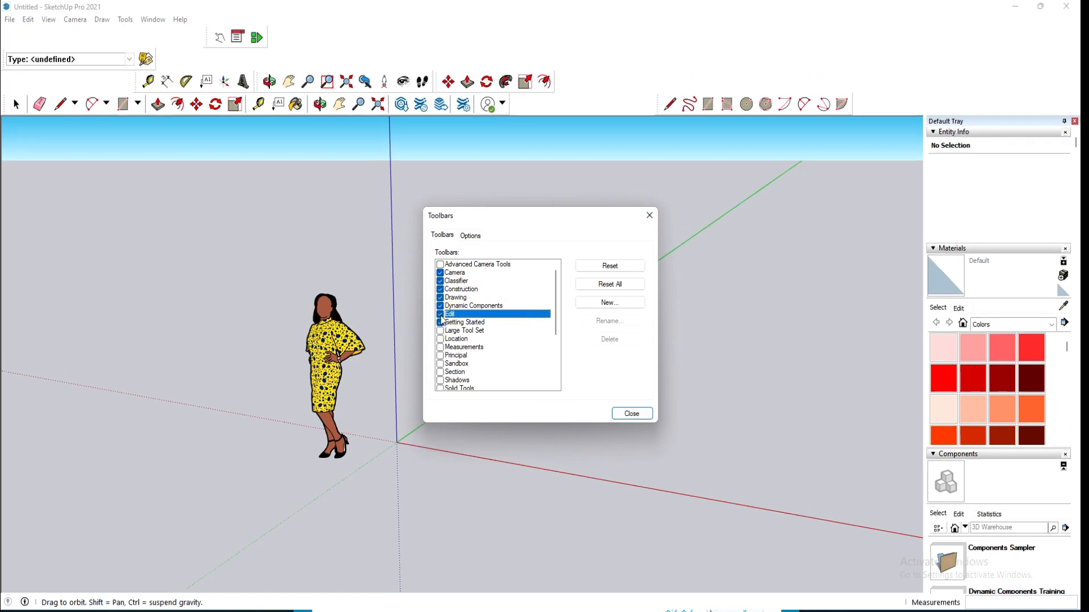
click(440, 331)
click(441, 339)
click(441, 347)
click(441, 355)
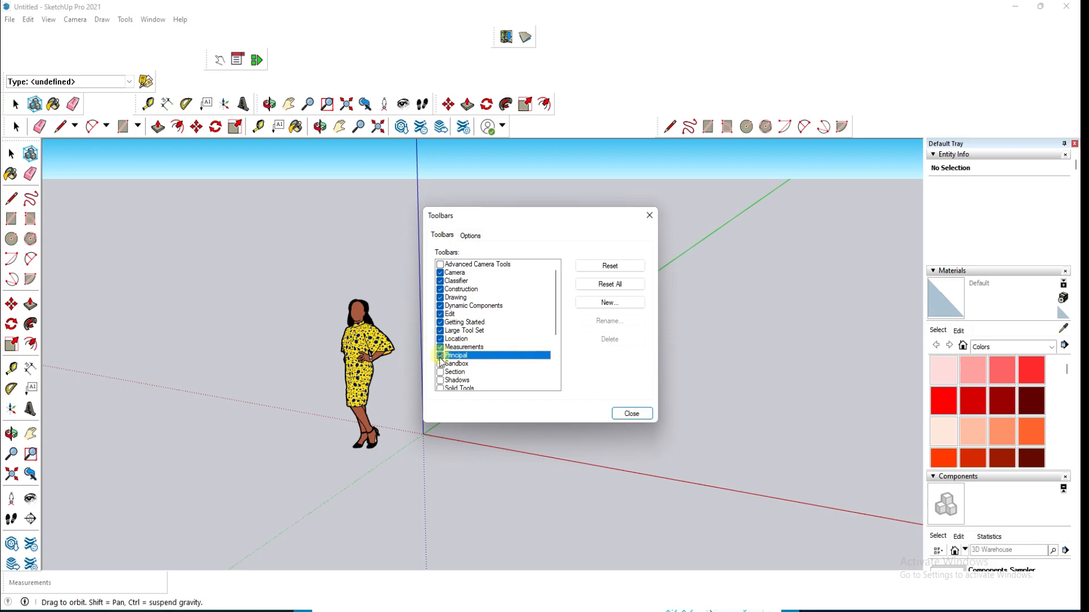
Step: Enable the Sandbox, Section, Shadows, Solid Tools, Standard and Styles toolbars
click(441, 363)
click(441, 372)
click(440, 380)
scroll(440, 389, down, 2)
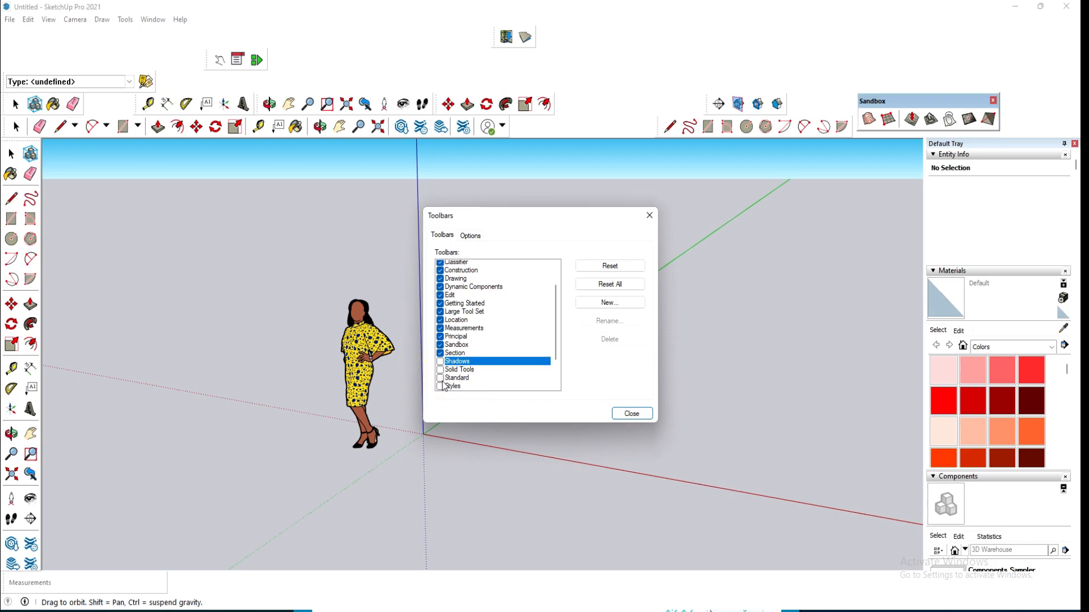
click(441, 339)
click(440, 347)
click(440, 355)
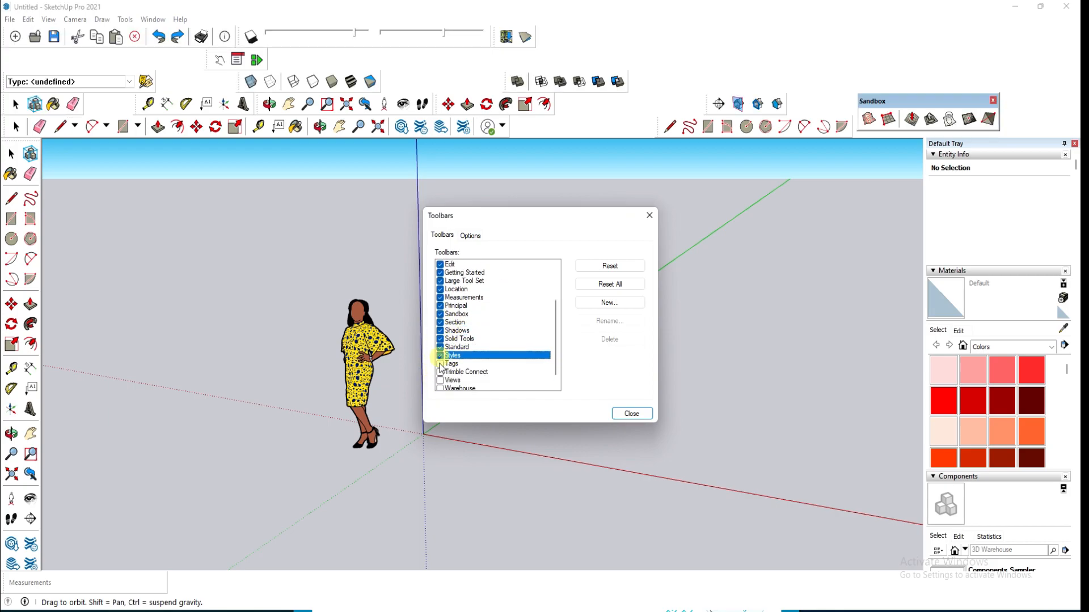
Step: Enable the Tags, Trimble Connect, Views and Warehouse toolbars
click(441, 364)
click(440, 372)
click(440, 380)
click(441, 388)
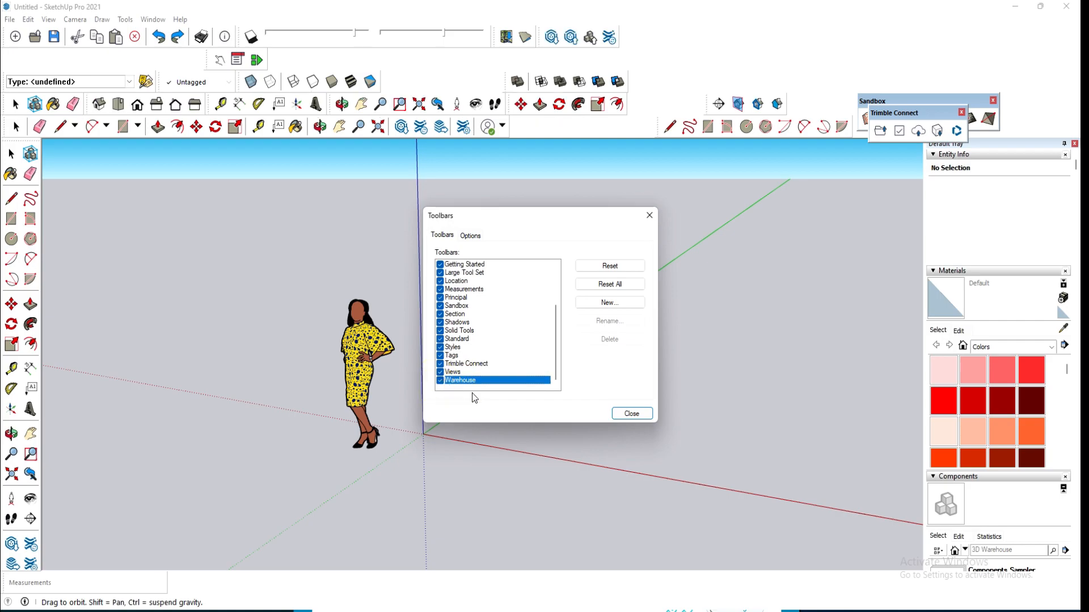
scroll(487, 339, up, 3)
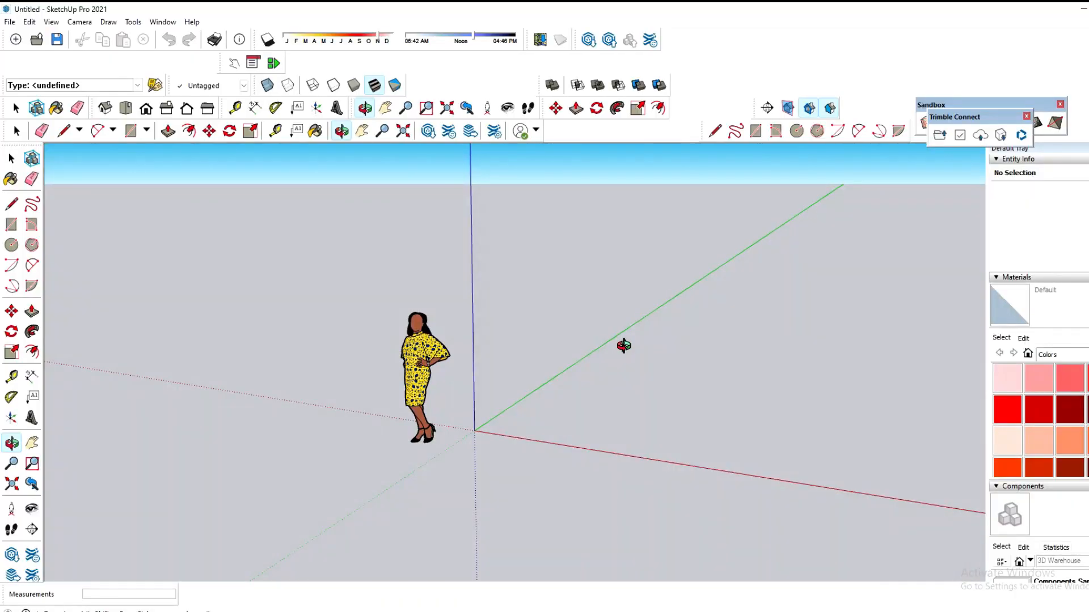
drag(624, 346, 497, 407)
drag(272, 408, 487, 396)
middle_drag(487, 396, 582, 407)
drag(305, 280, 365, 338)
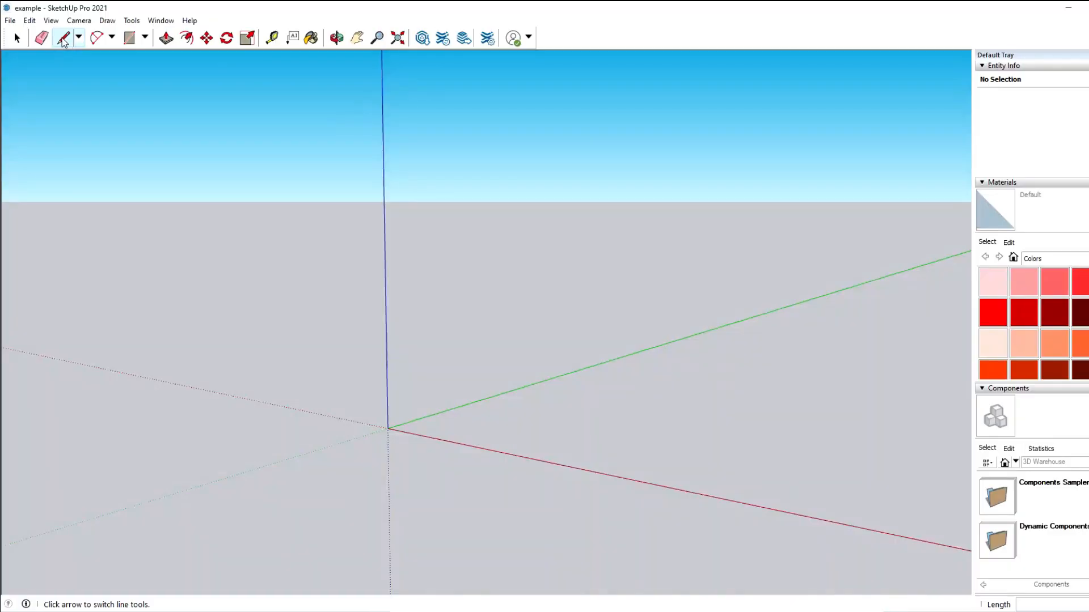
Step: Draw a freehand line from the origin out between the red and green axes, and undo it
click(63, 38)
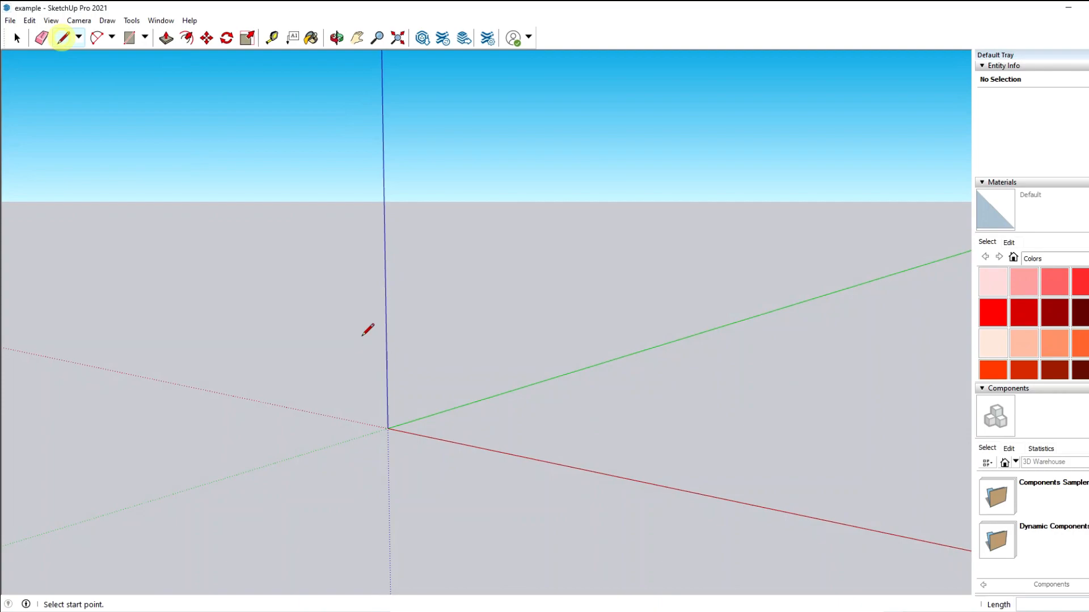
click(389, 428)
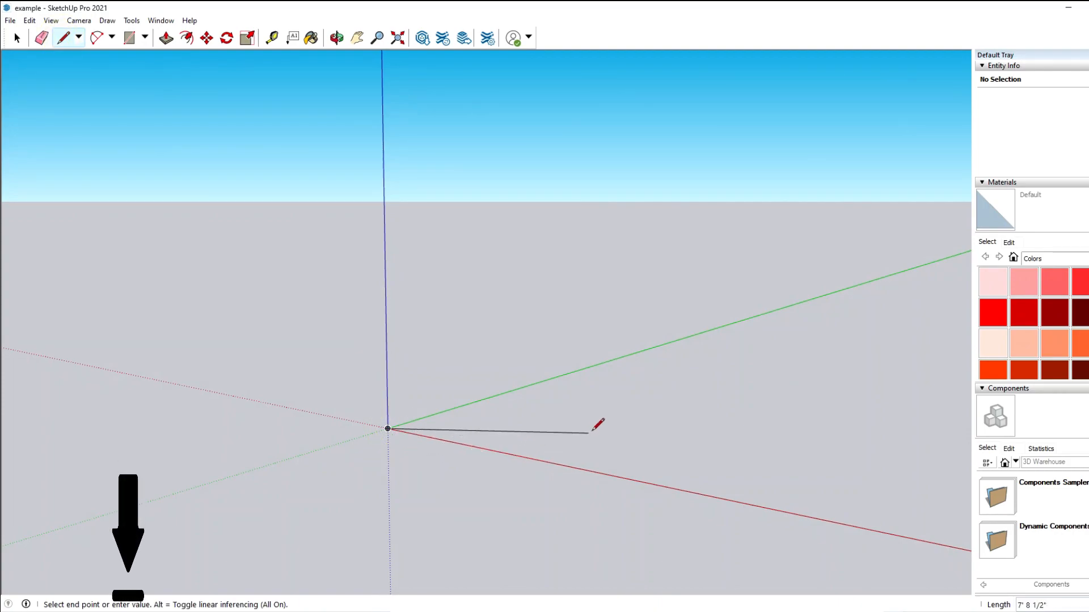
click(628, 408)
key(Escape)
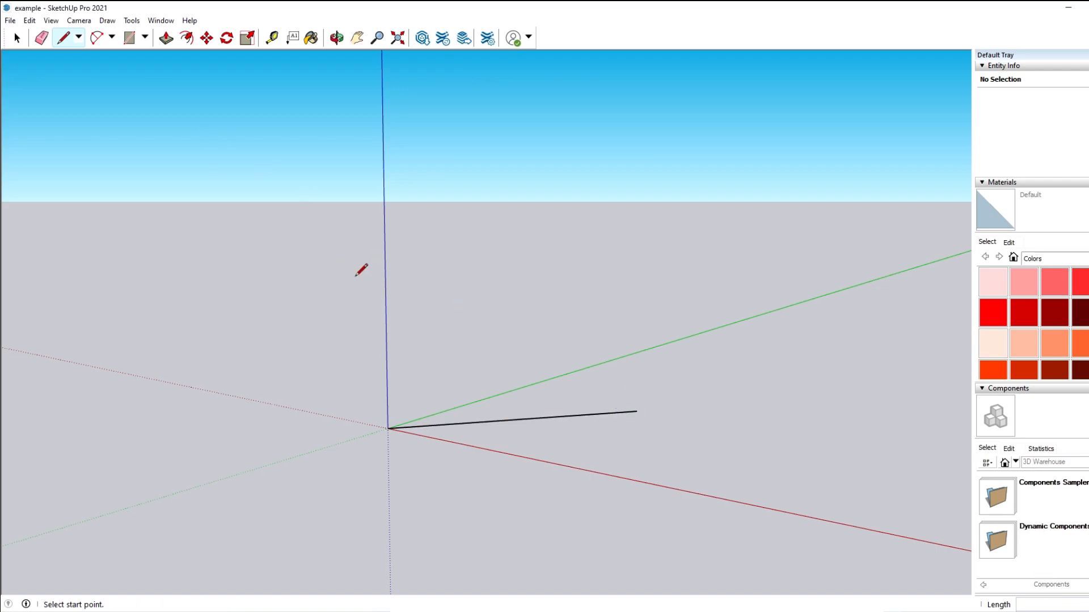
key(ctrl+z)
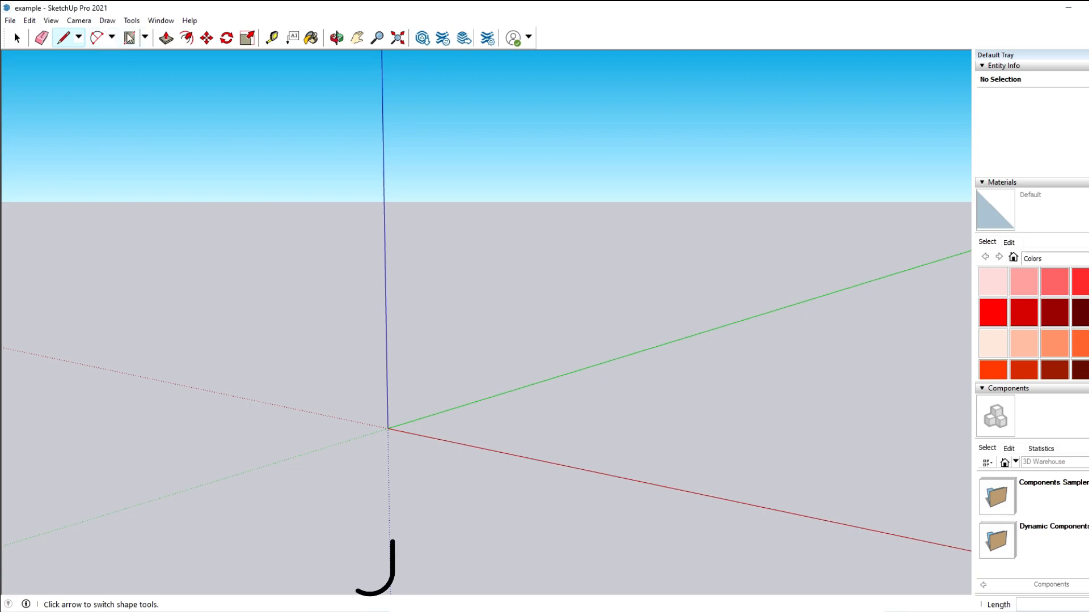
Step: Draw a rectangle from the origin, 25 inches along the red axis and about 10' 11" along the green axis
click(129, 38)
click(388, 427)
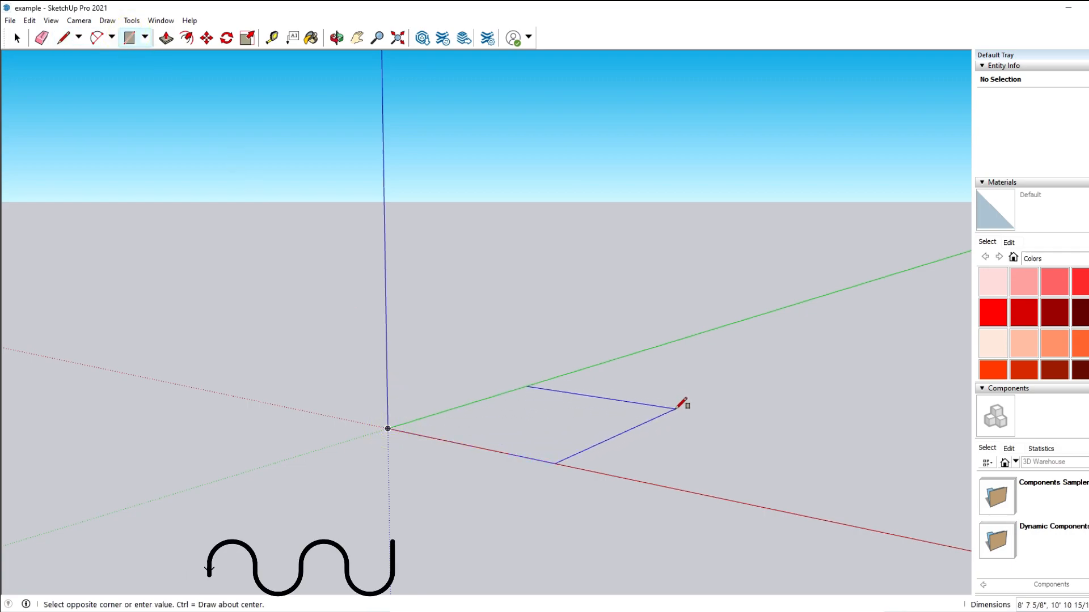
text(25)
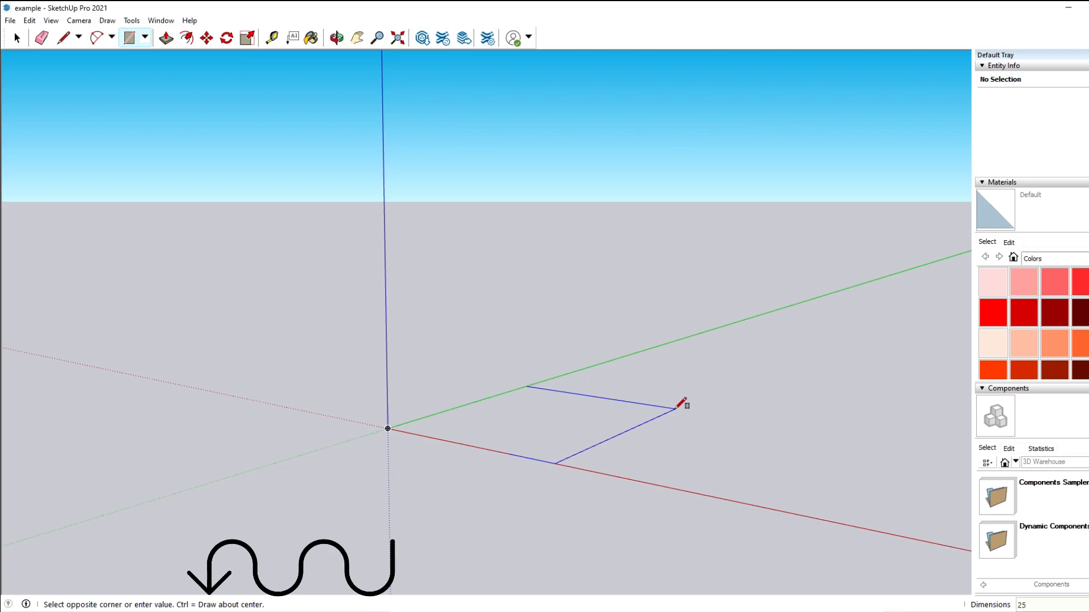
key(Return)
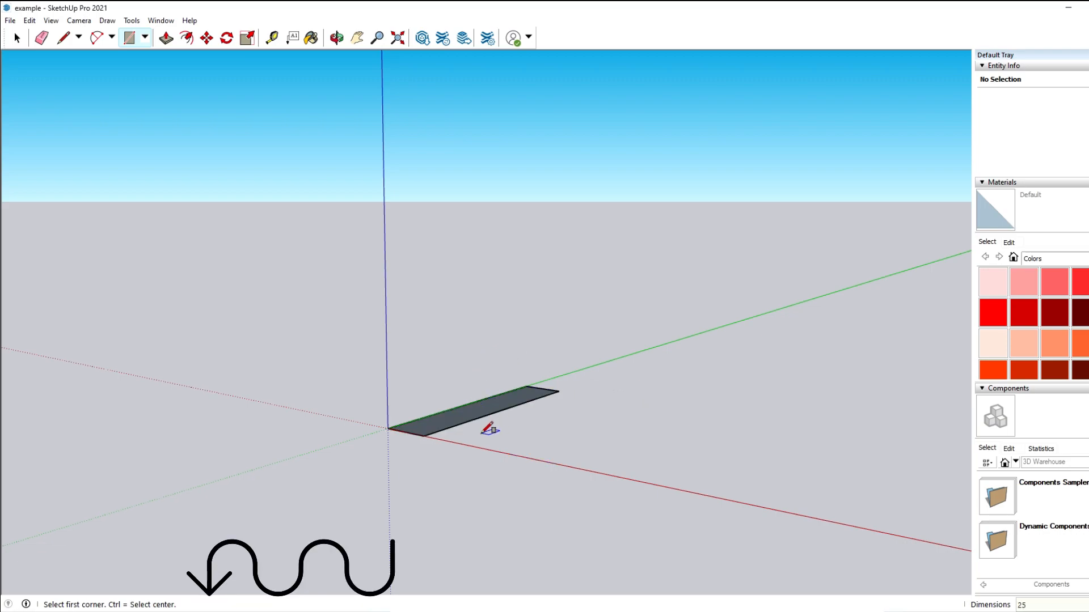
Step: Push/Pull the rectangle upward about 2' 4" to form a box
click(17, 39)
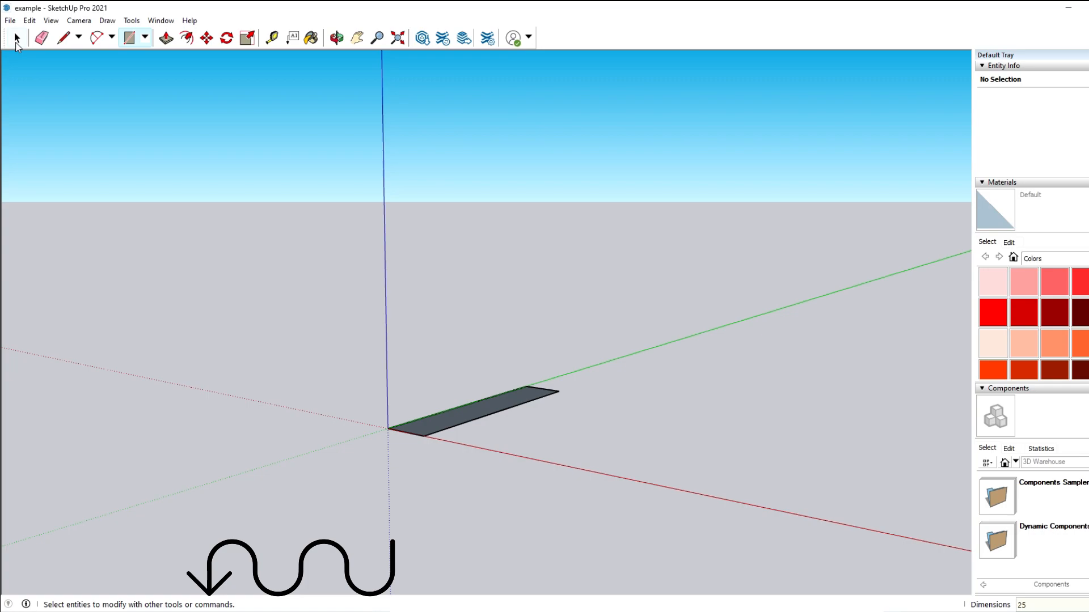
click(166, 38)
click(434, 415)
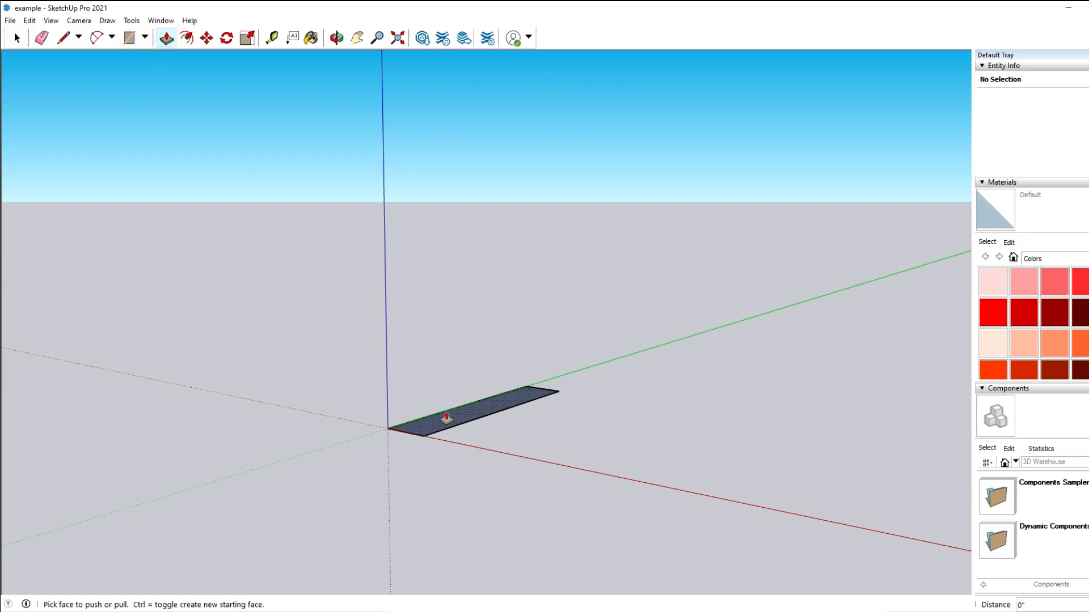
click(445, 418)
click(446, 384)
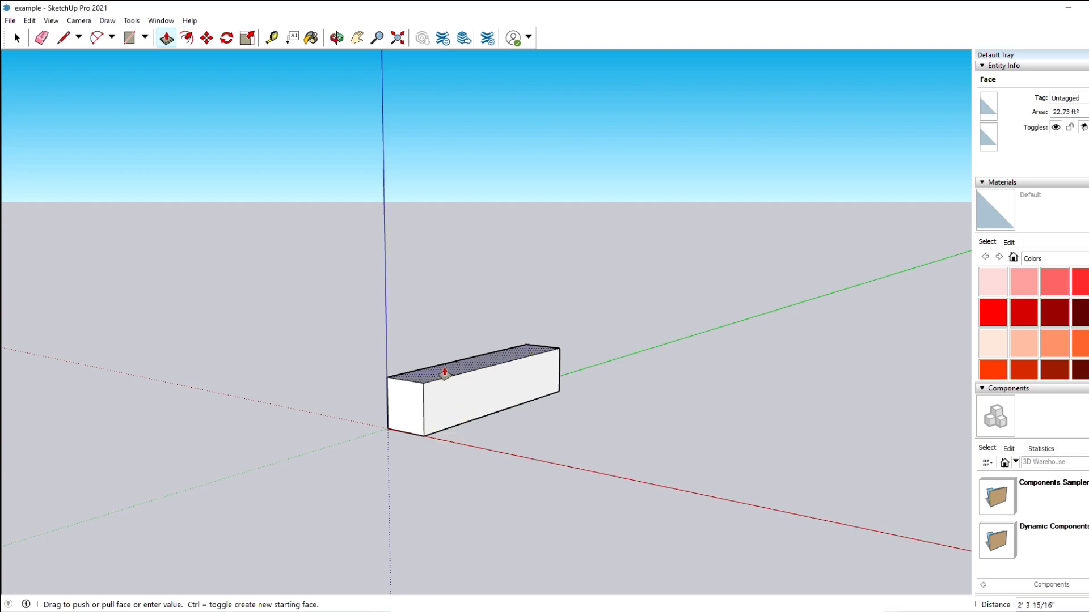
Step: Lower the box's top face freehand and extend its side face along the red axis, finishing with a 25-inch pull
click(452, 413)
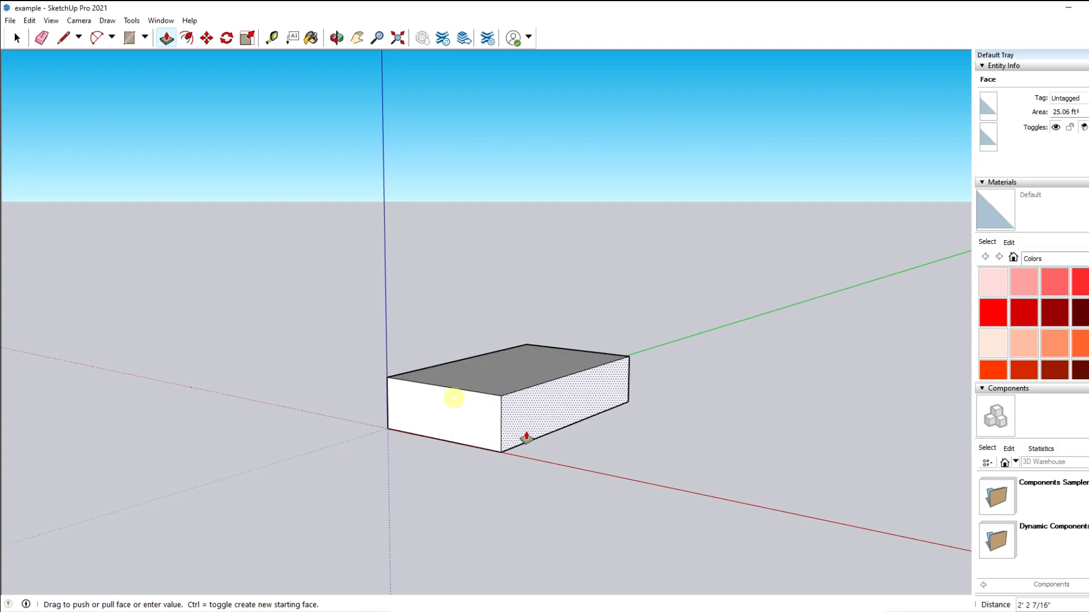
click(474, 377)
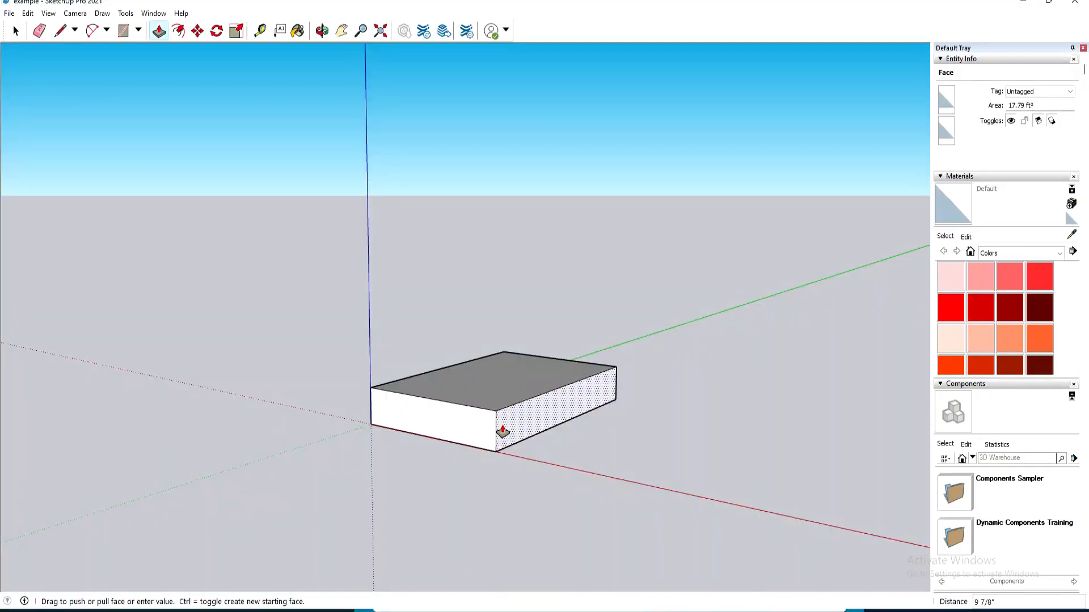
text(6)
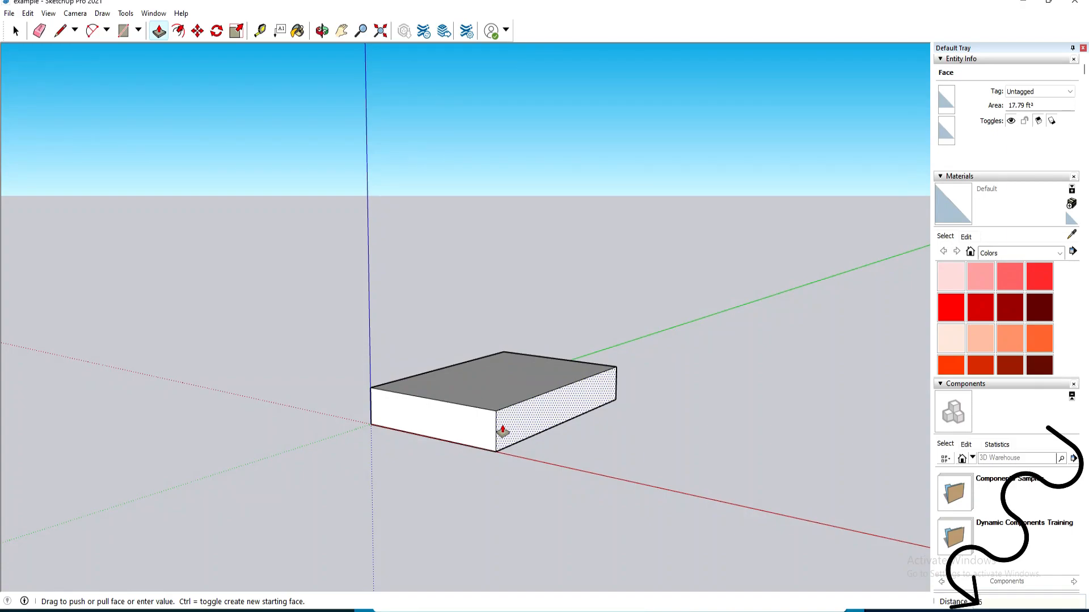
text(25)
key(Return)
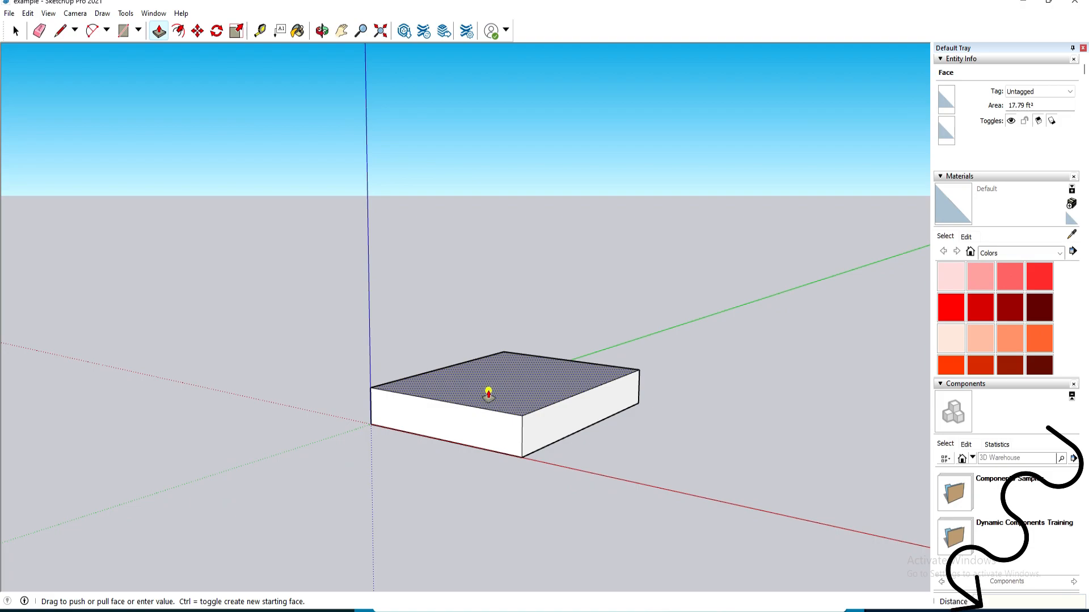
Step: Push/Pull the box's top face upward by 35 inches
drag(489, 393, 489, 342)
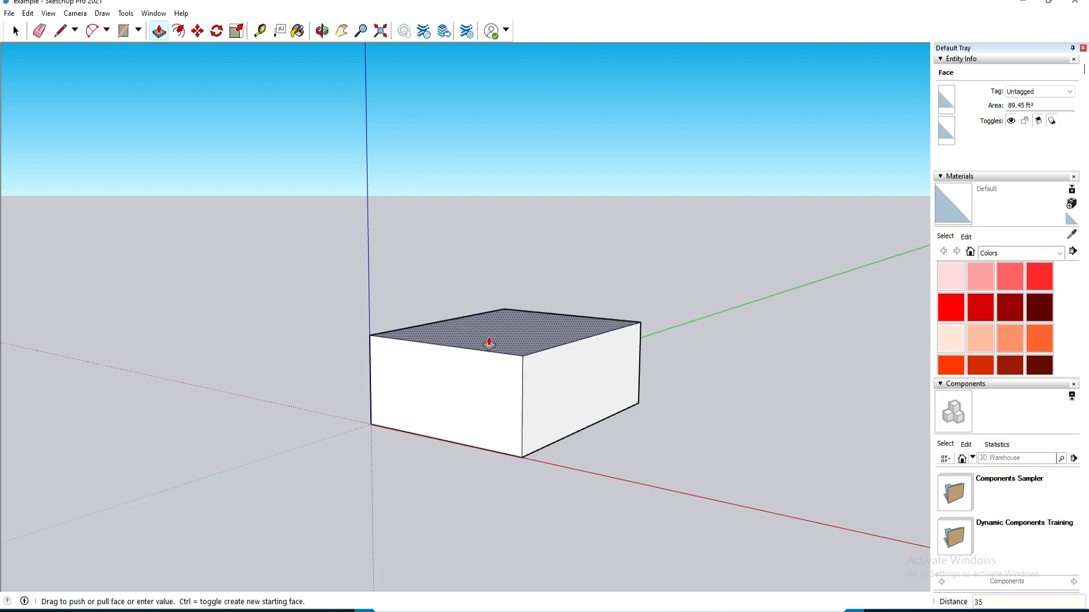
text(35)
key(Return)
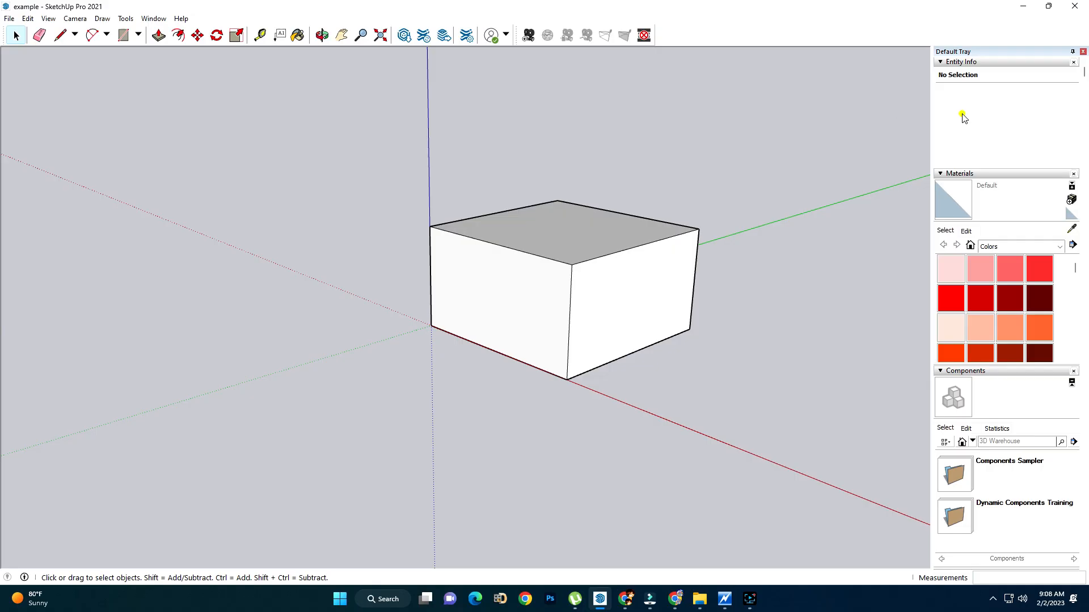
click(966, 114)
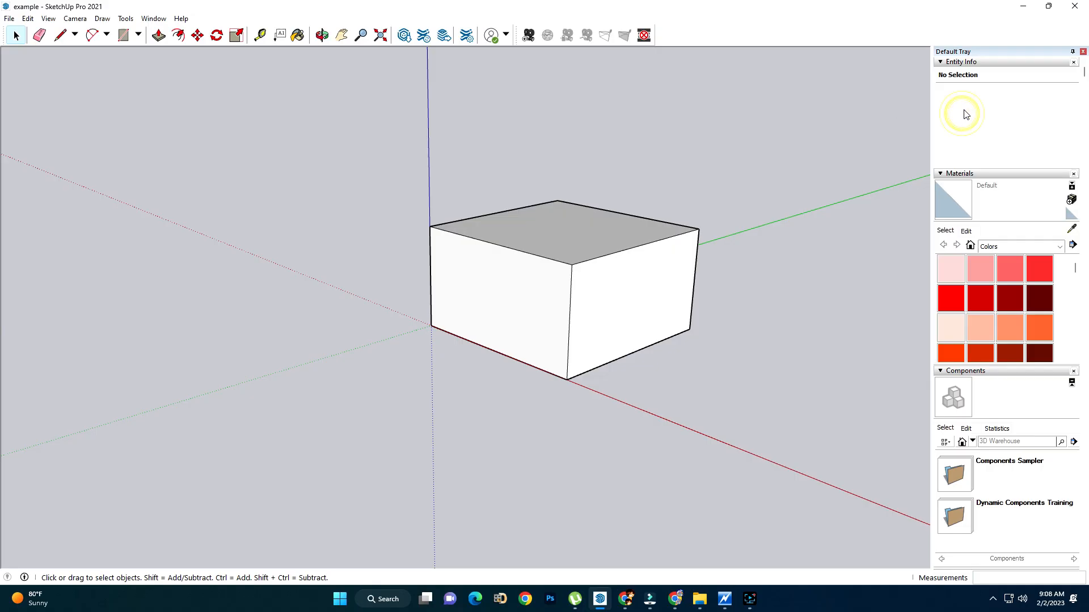
Step: Collapse the Entity Info, Materials and Components sections of the default tray, and briefly expand the Instructor section
click(941, 62)
click(941, 62)
click(941, 62)
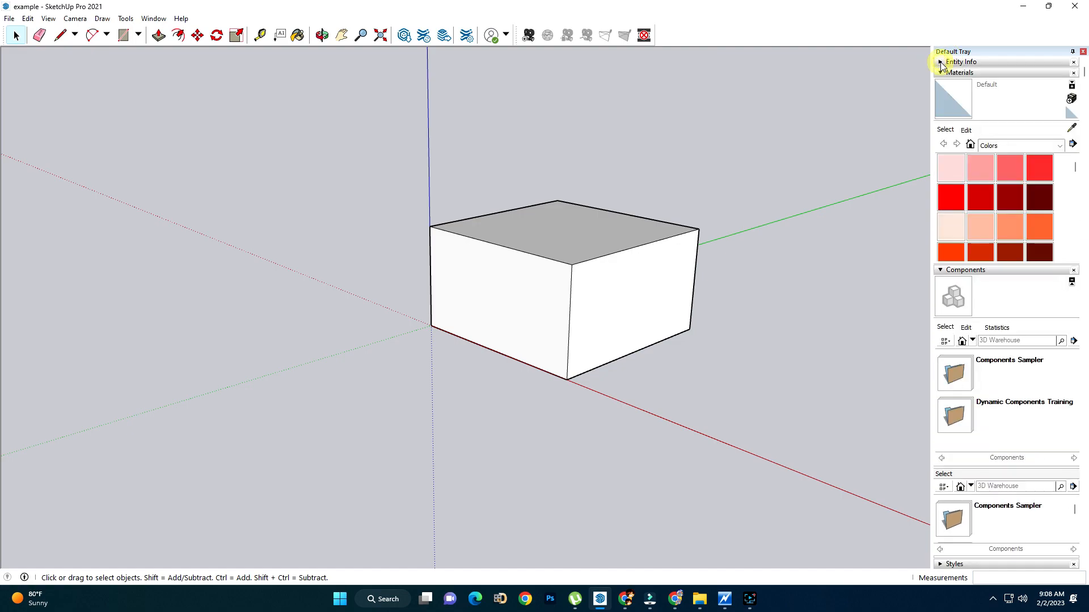
click(941, 73)
click(940, 85)
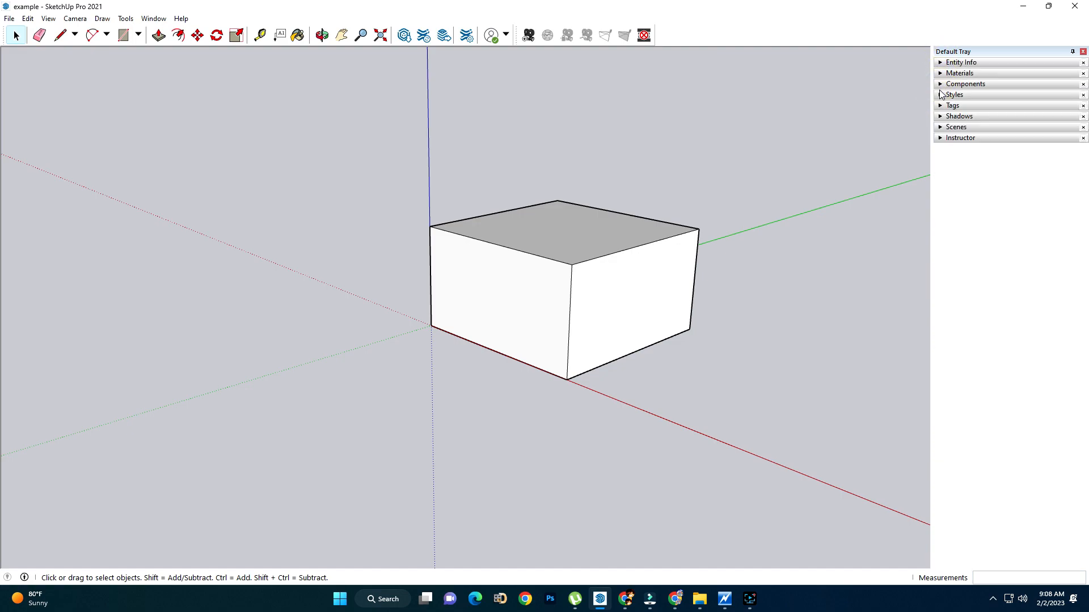
click(941, 138)
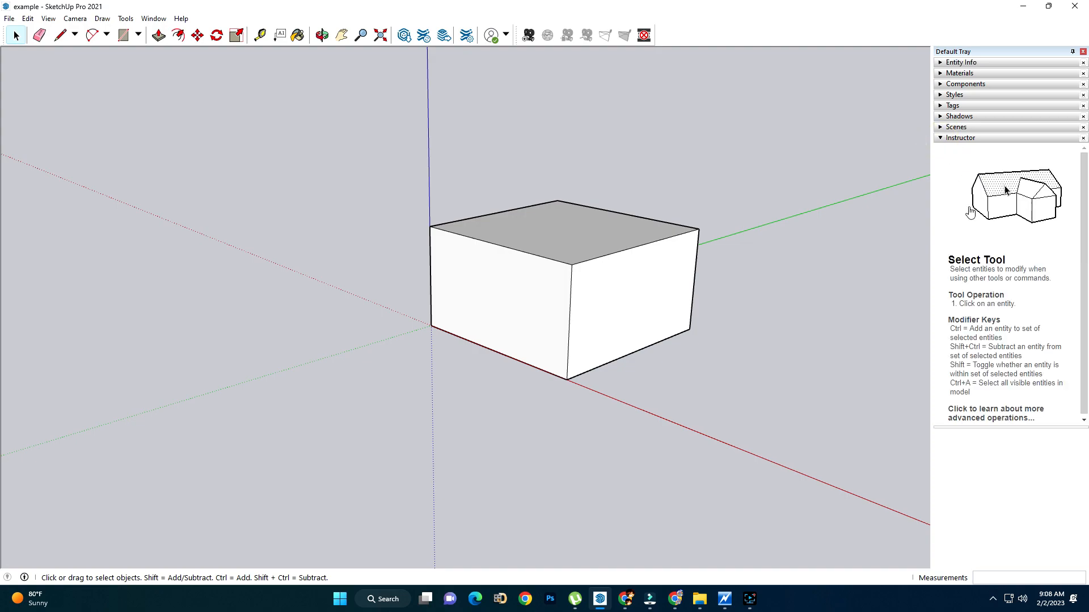
click(941, 138)
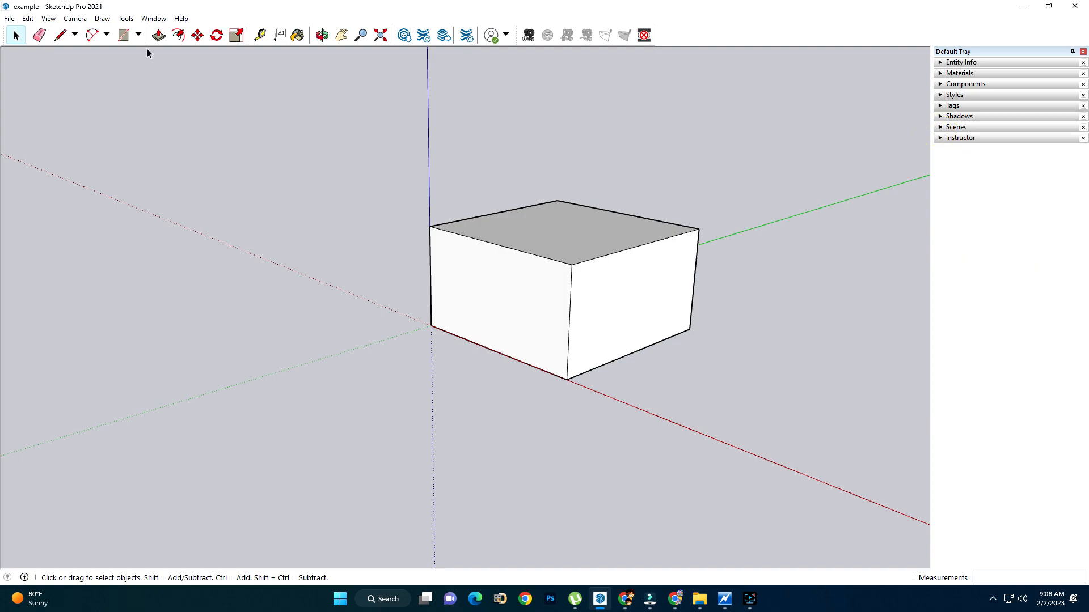
Step: Hide the default tray, restore it, and bring up the list of sections it can display
click(148, 19)
click(157, 33)
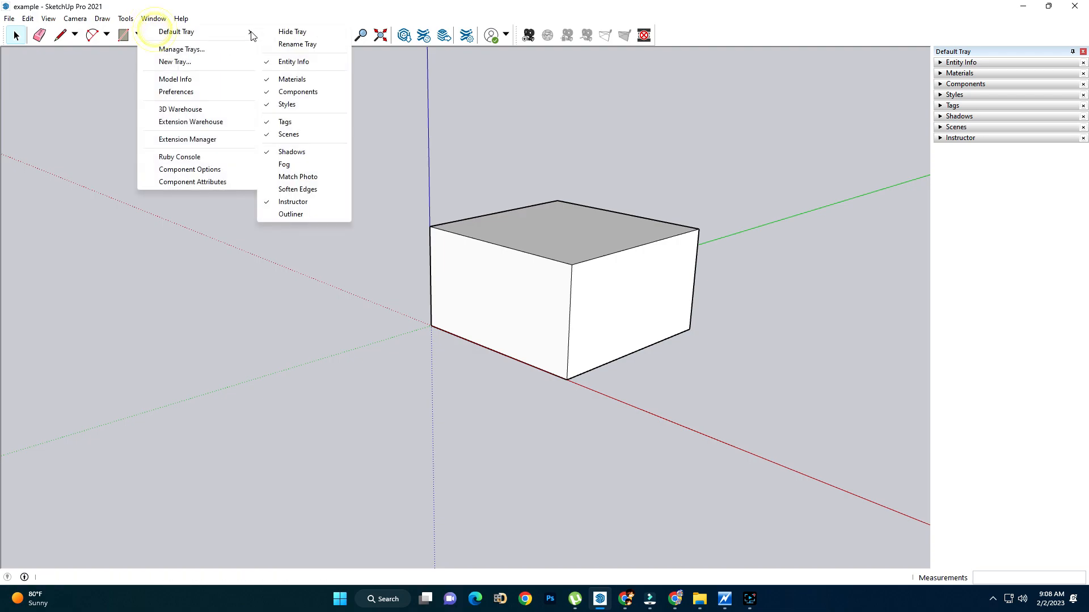
click(287, 32)
click(148, 19)
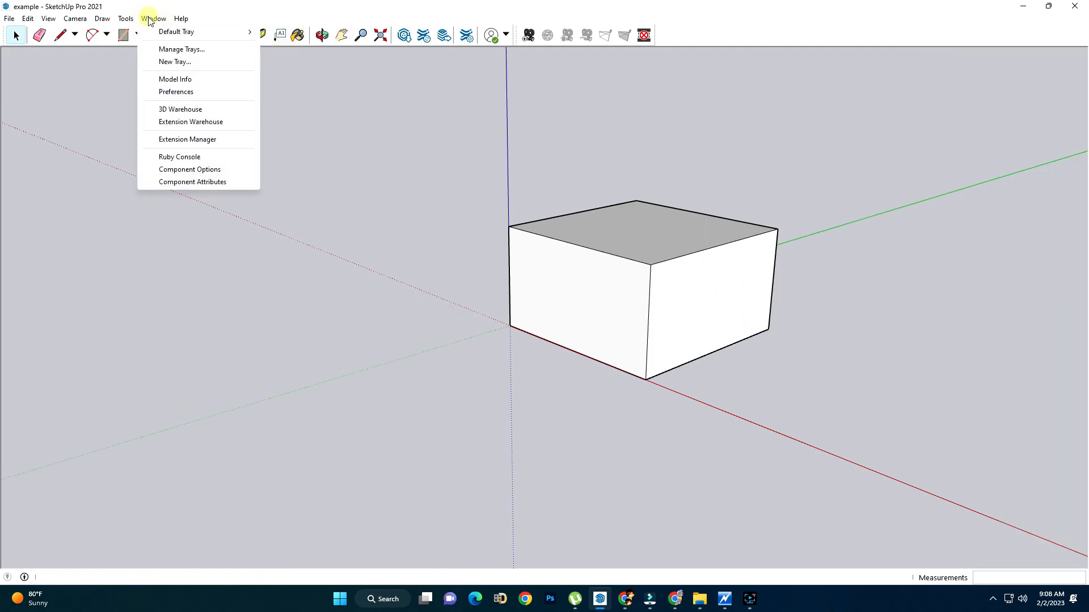
click(163, 32)
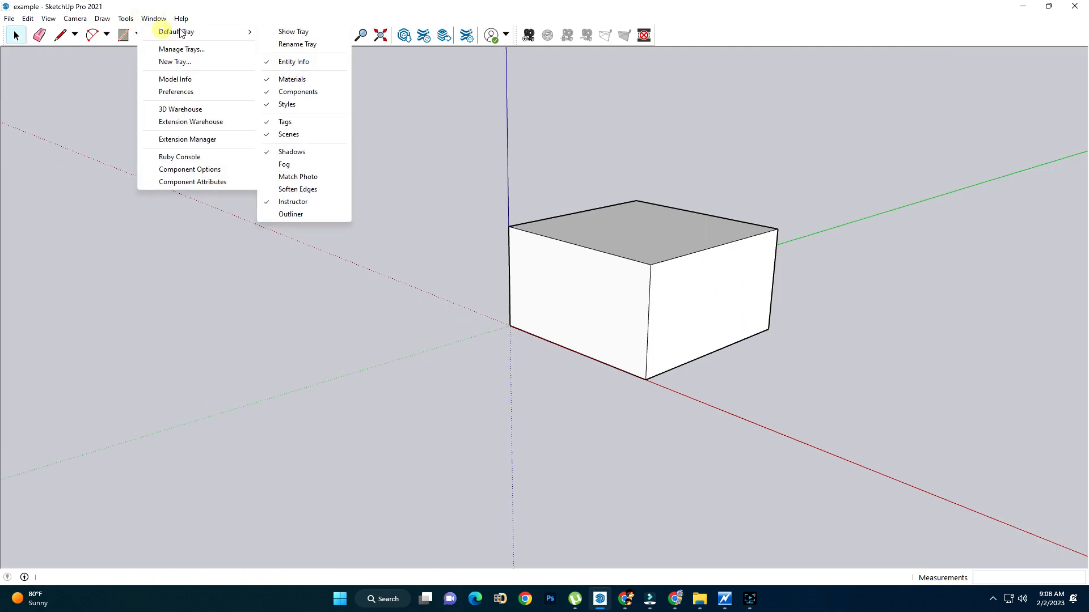
click(277, 33)
click(154, 20)
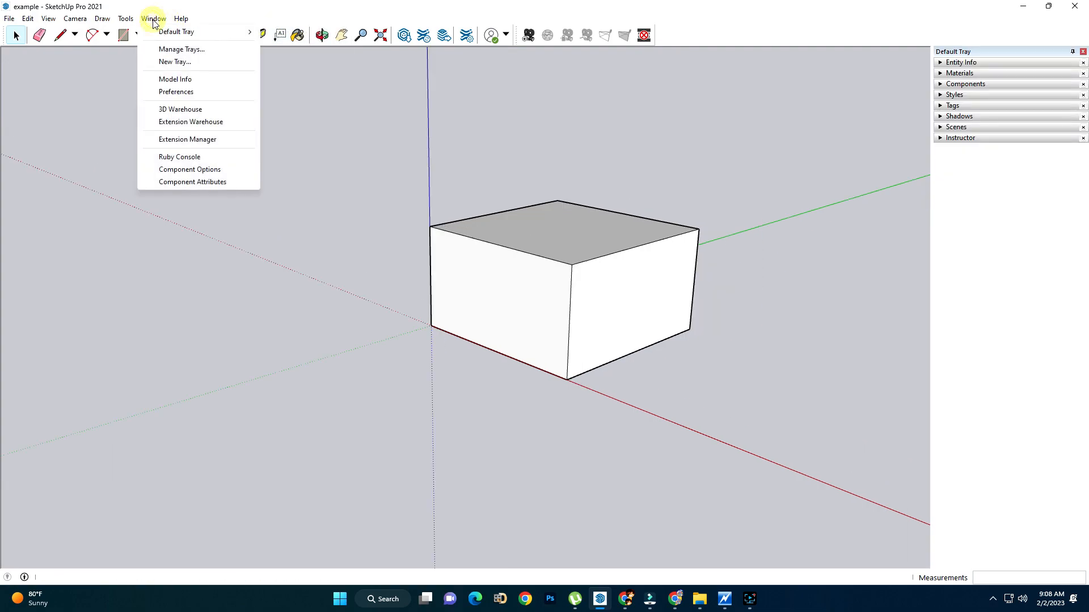
mouse_move(160, 31)
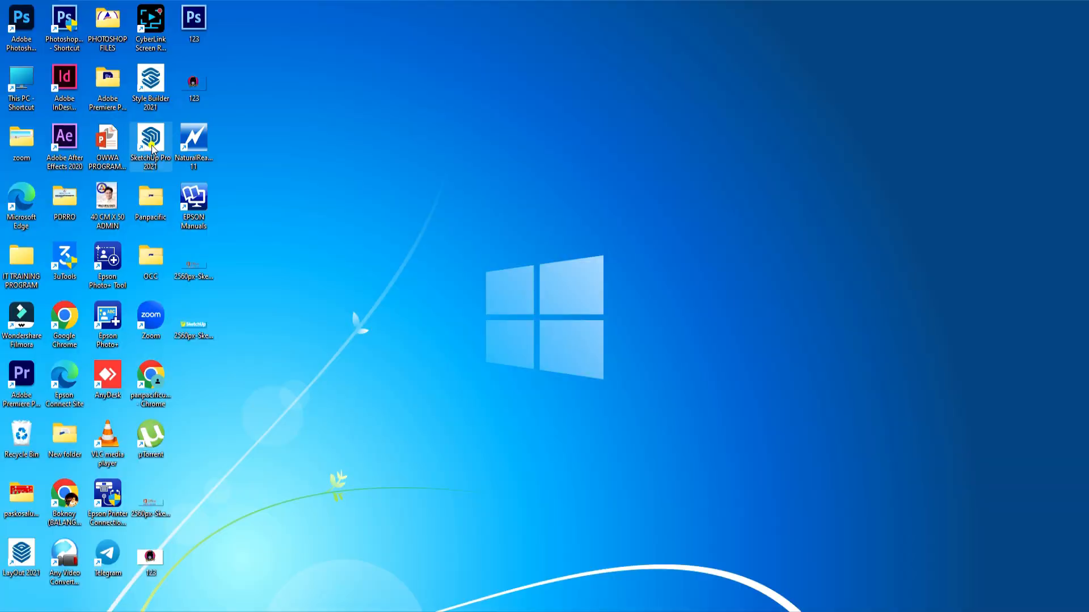
Step: Launch SketchUp Pro 2021 from the desktop and create a new model from the Simple template in inches
double_click(152, 146)
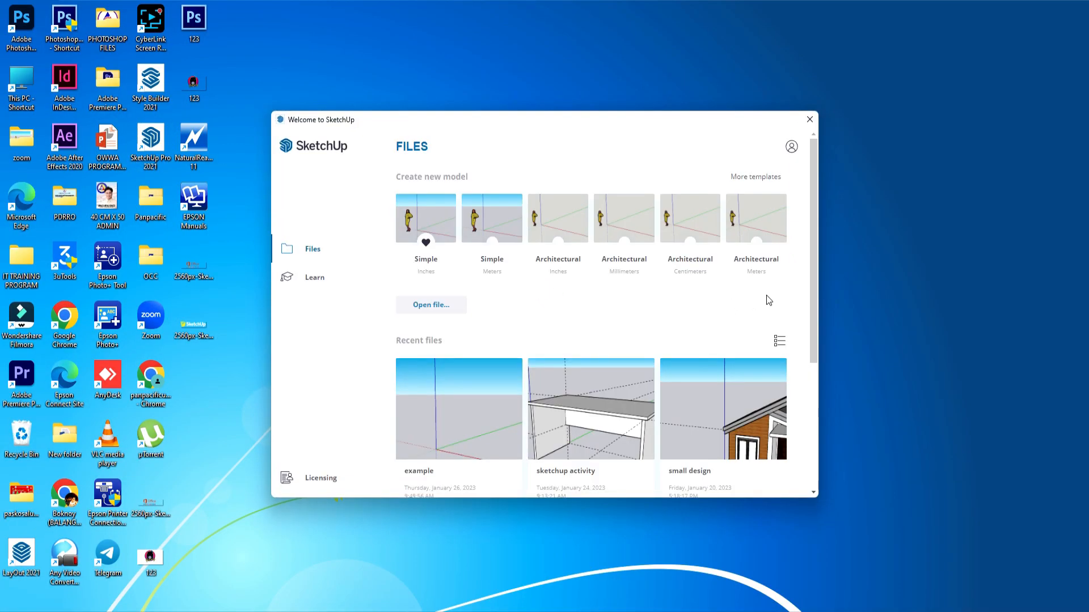
mouse_move(812, 294)
mouse_down()
mouse_move(812, 413)
mouse_move(812, 287)
mouse_up()
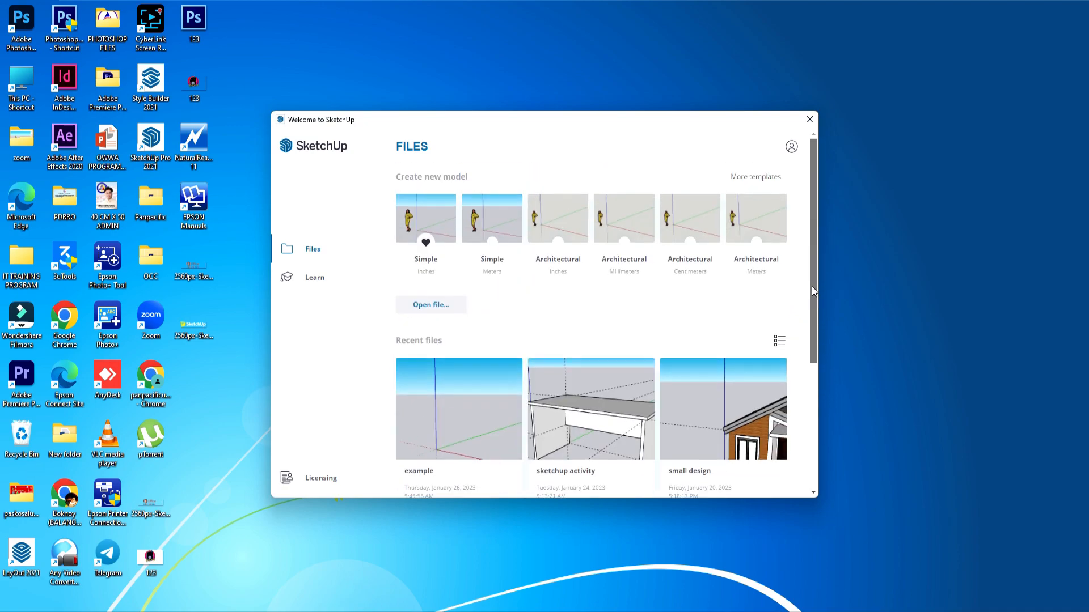
click(423, 223)
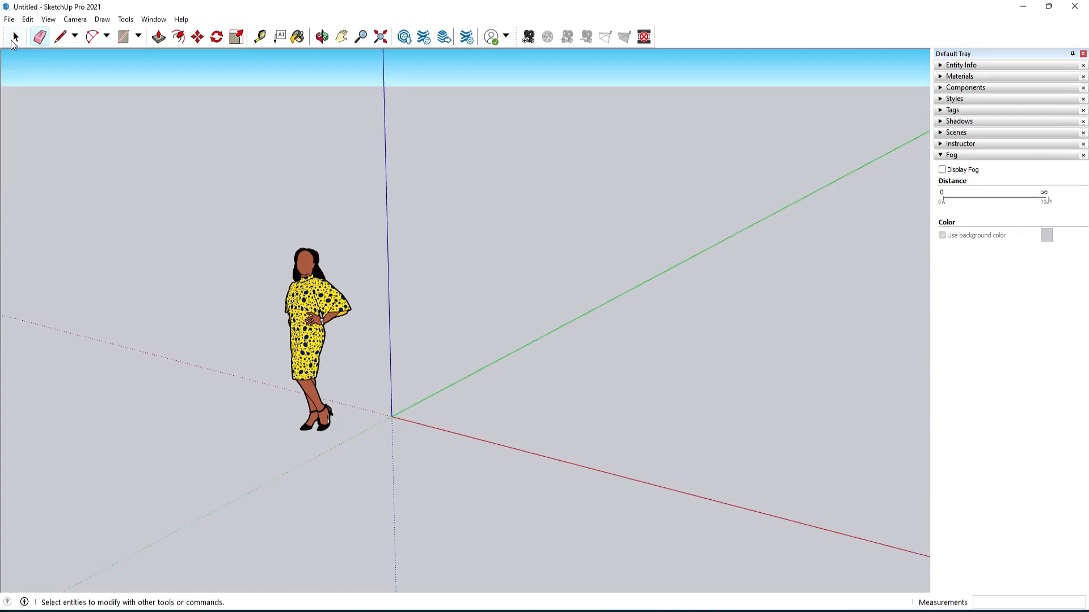
Step: Select the scale figure beside the origin and erase it with the Eraser
click(13, 37)
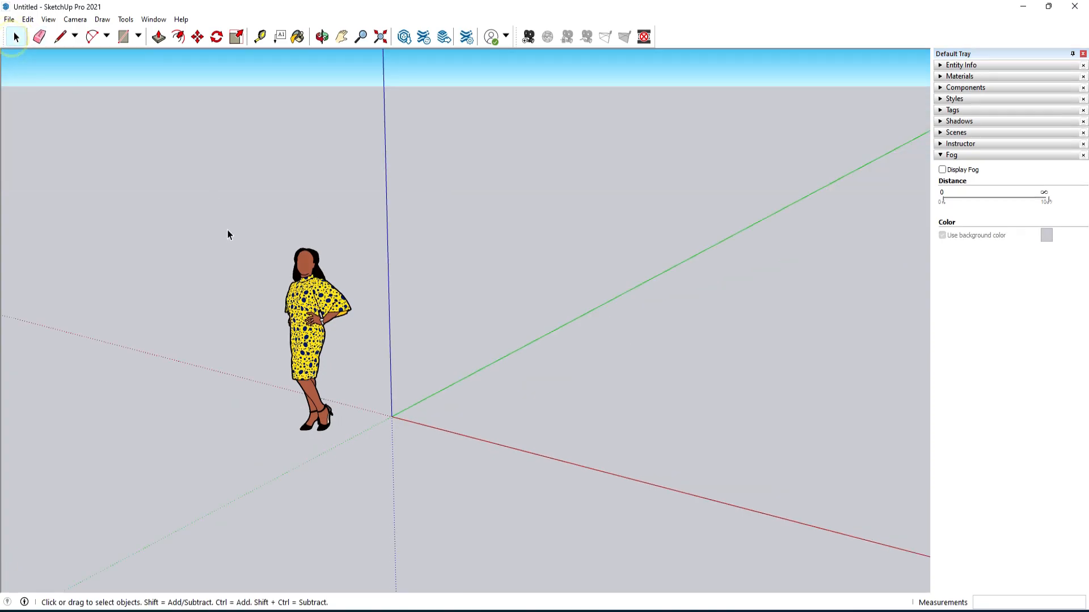
drag(284, 320, 369, 455)
click(39, 37)
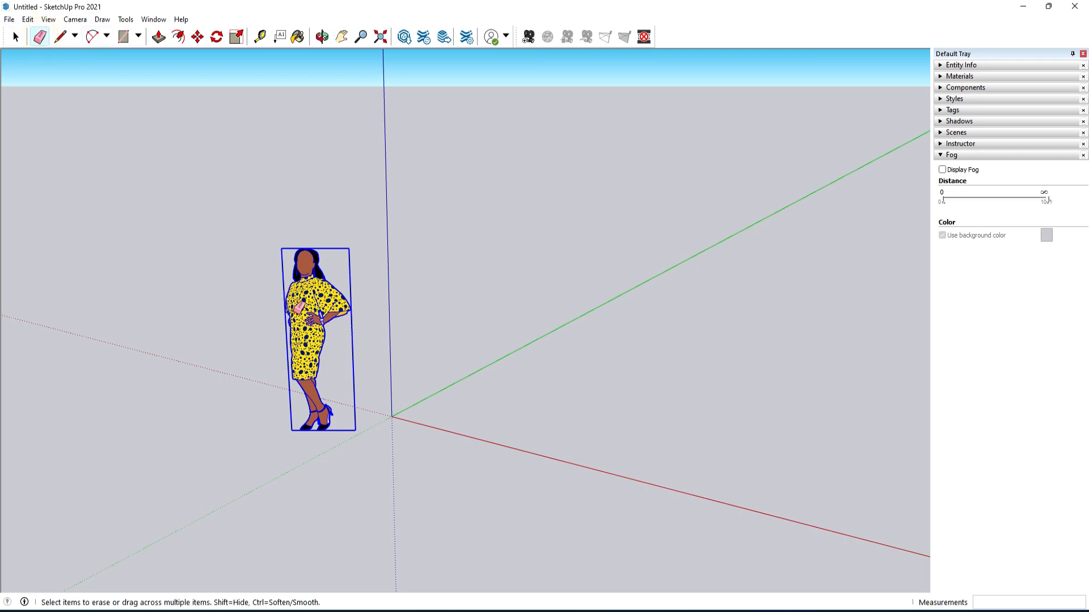
click(317, 316)
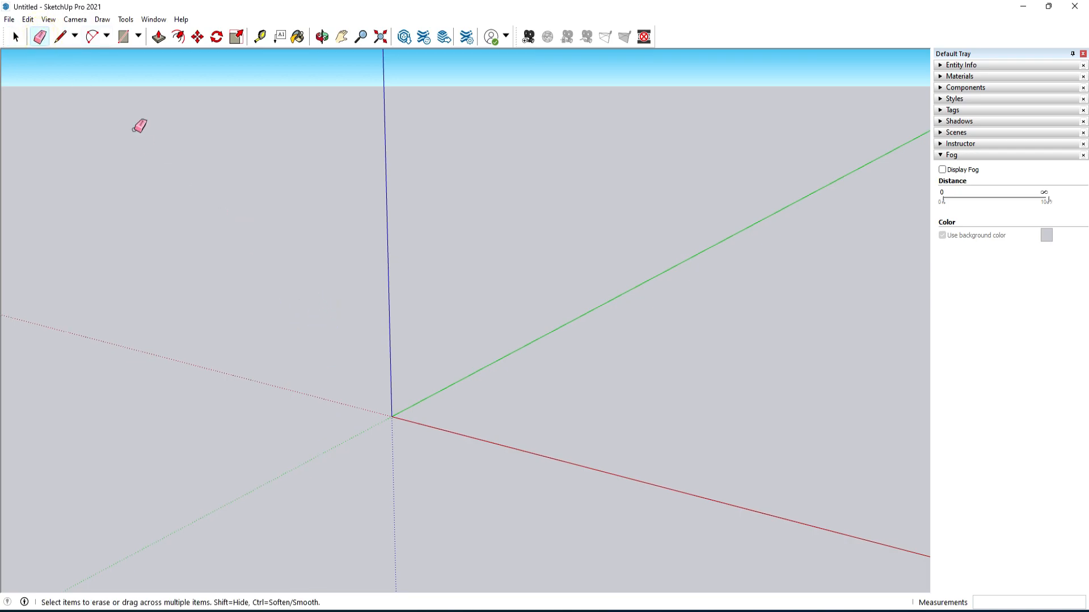
Step: Draw a freehand rectangle on the ground between the red and green axes, clear of the origin
click(15, 36)
click(321, 36)
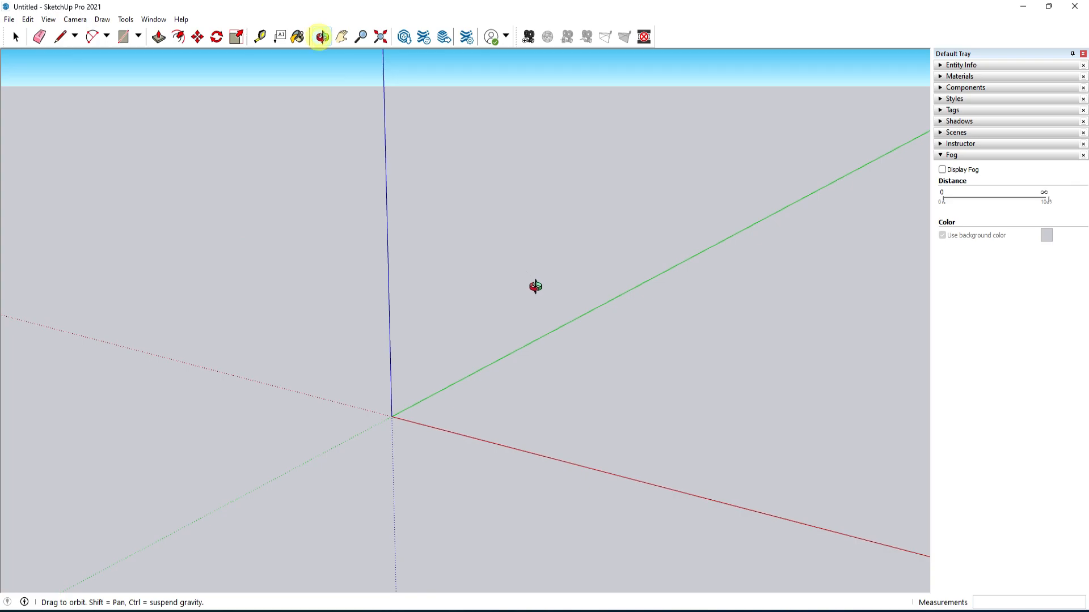
drag(535, 287, 504, 301)
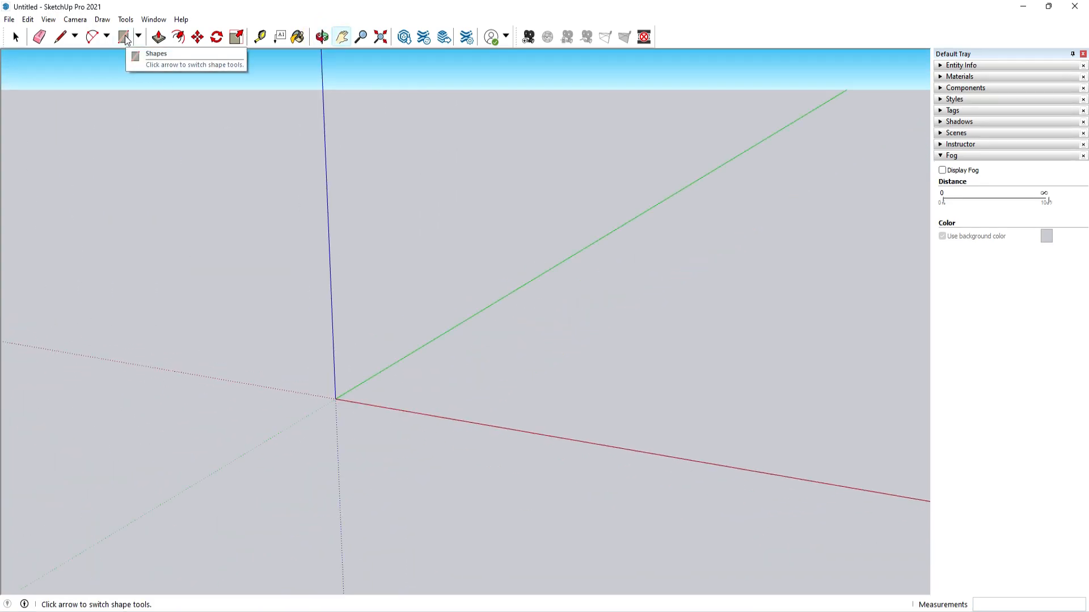
click(124, 37)
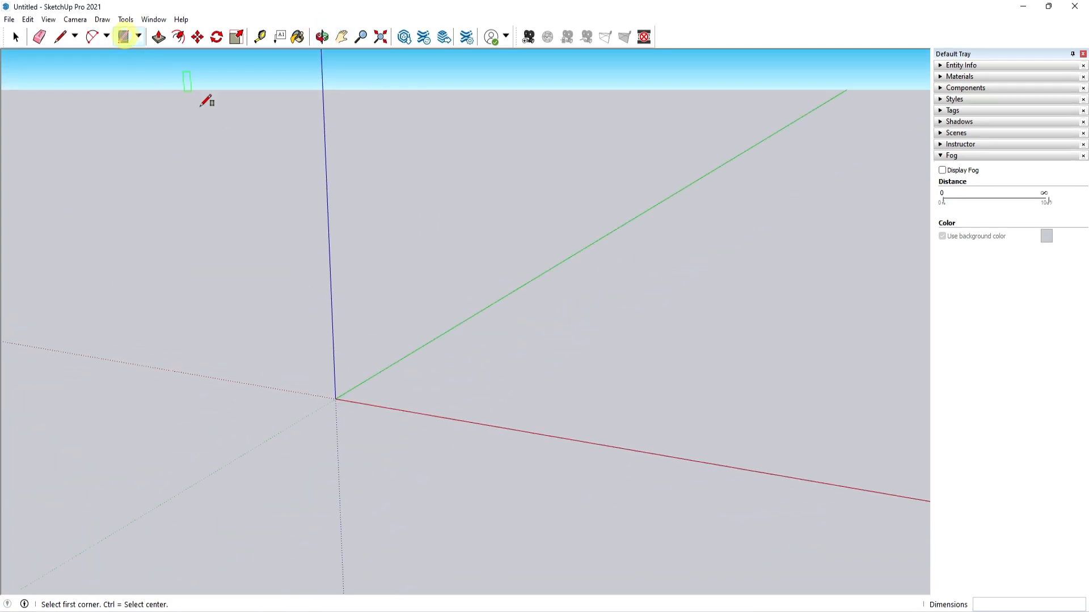
click(413, 379)
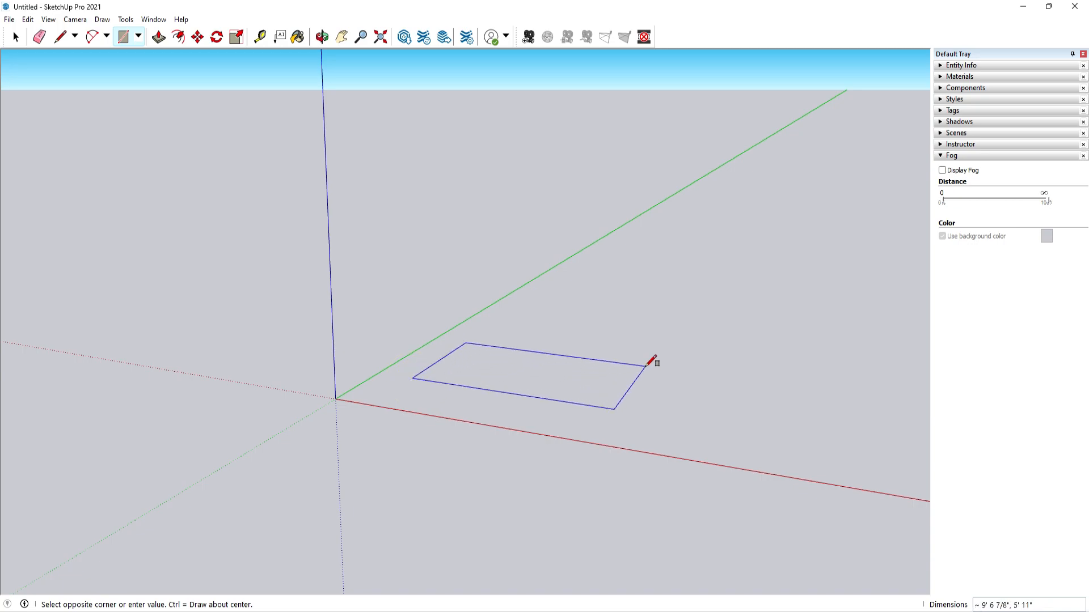
click(710, 308)
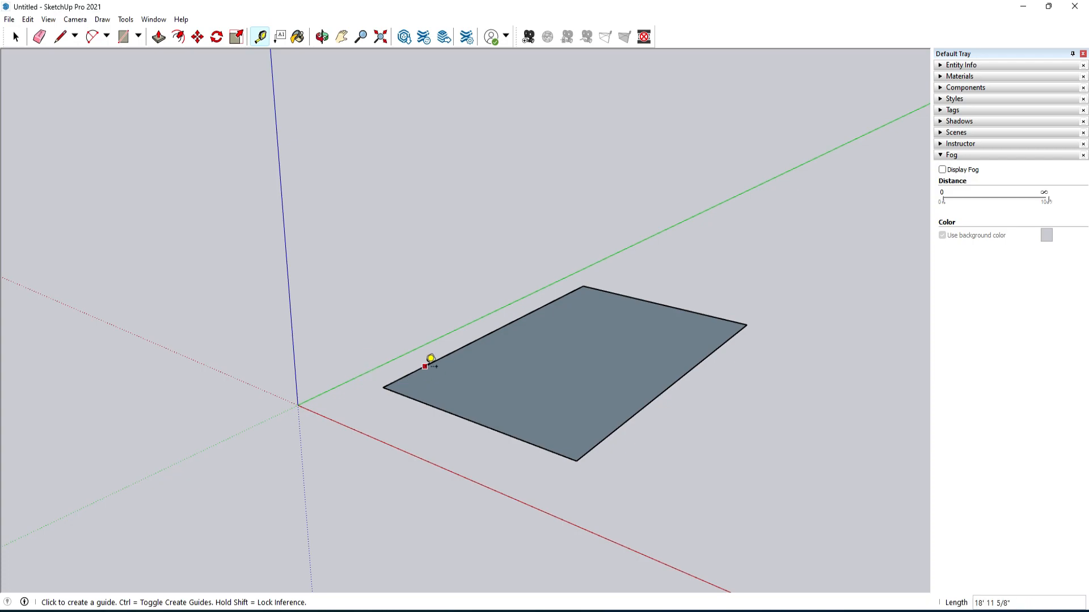
Step: Place a Tape Measure guide line 5' straight above the rectangle's long edge nearest the green axis
click(424, 366)
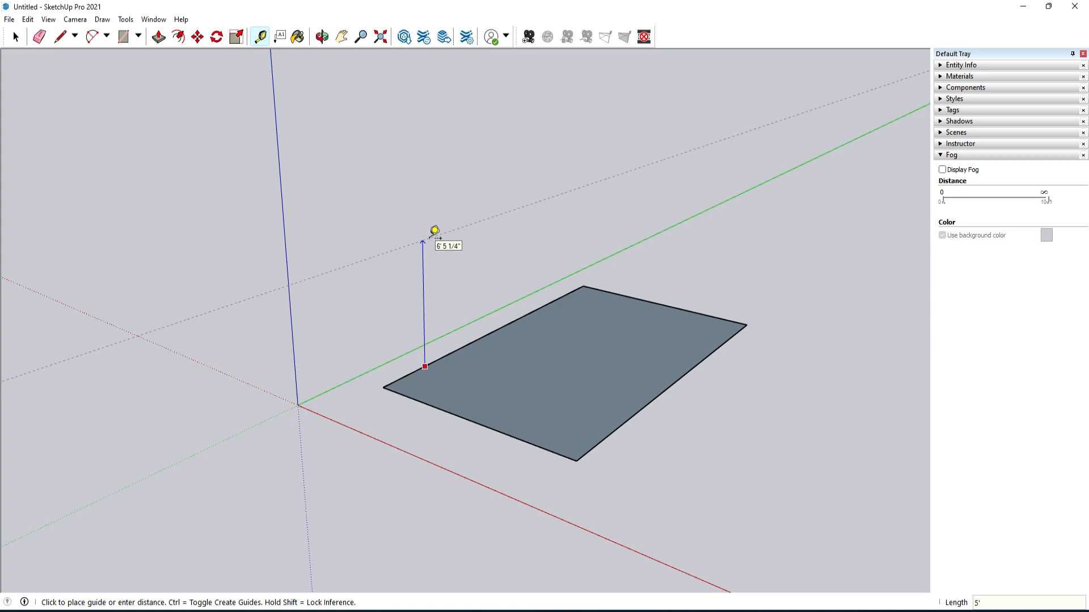
text(5')
key(Return)
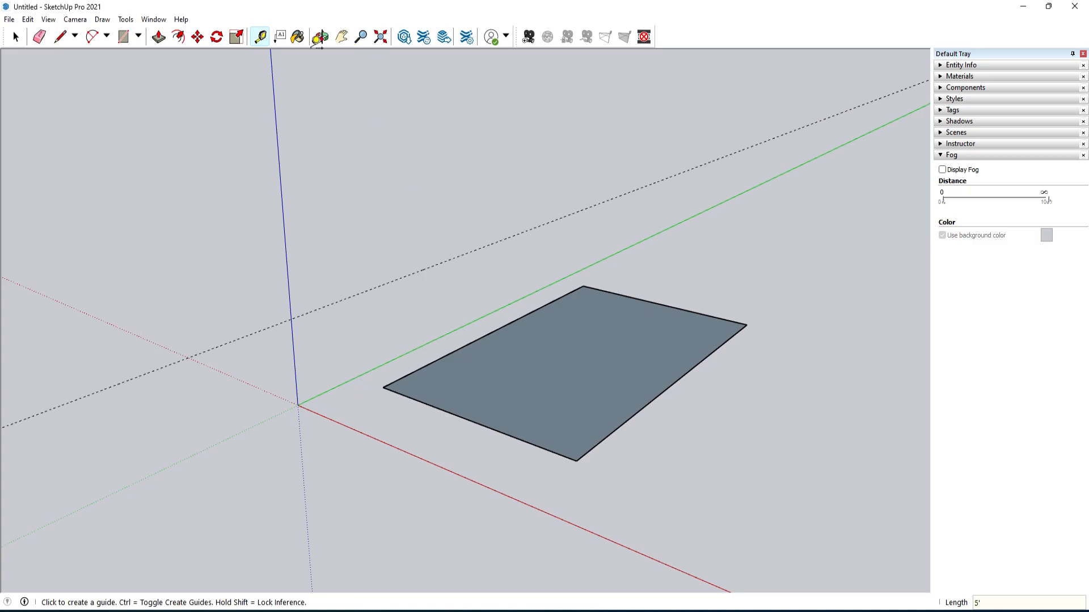
Step: Push/Pull the rectangle upward to about the guide line's height, roughly 4' 11 3/4", to form a box
click(159, 37)
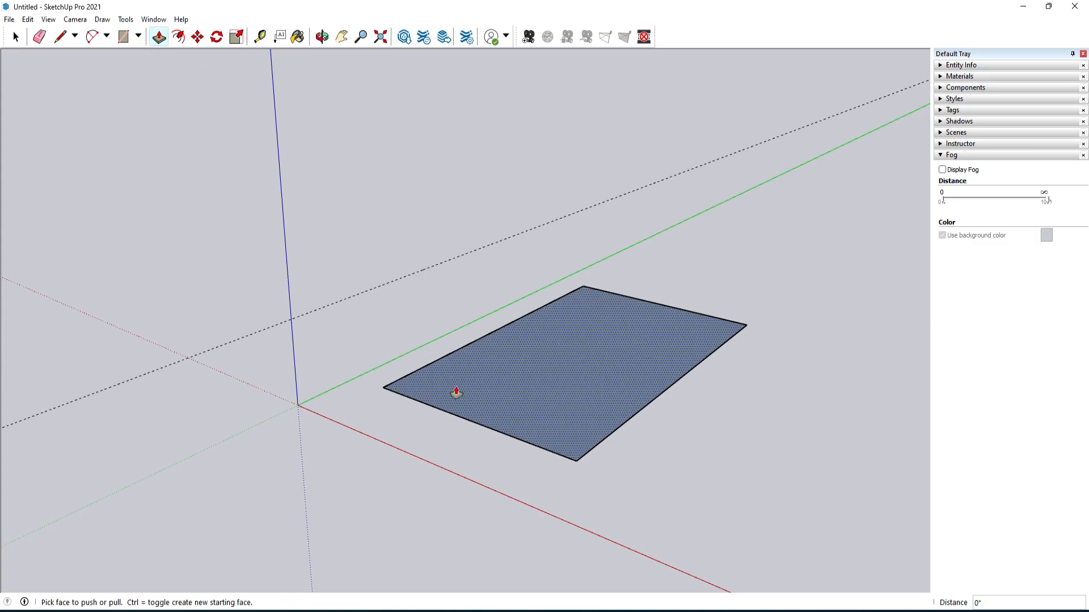
click(462, 400)
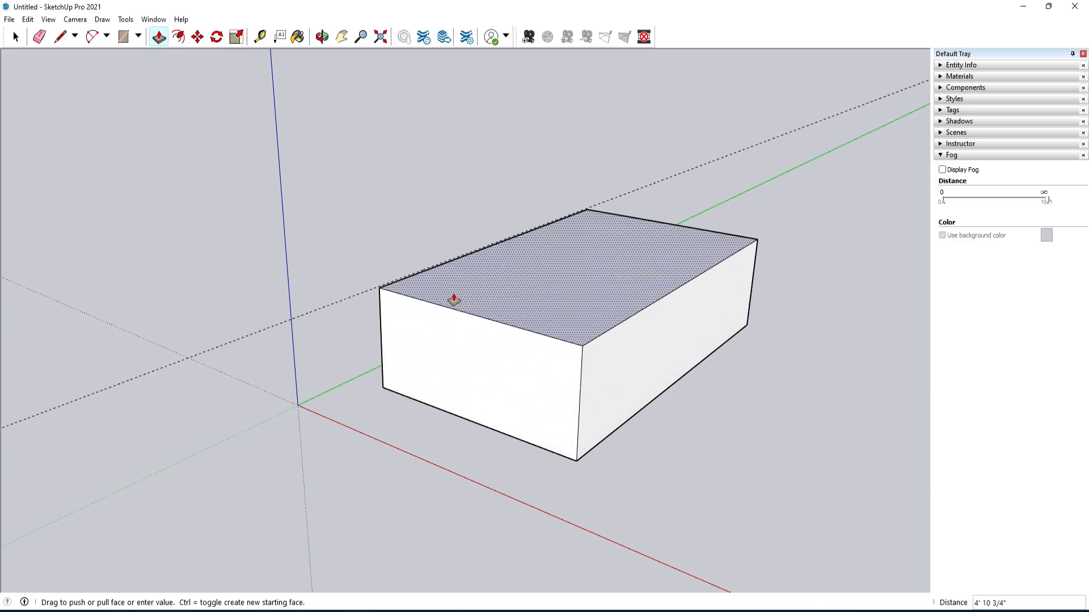
click(453, 299)
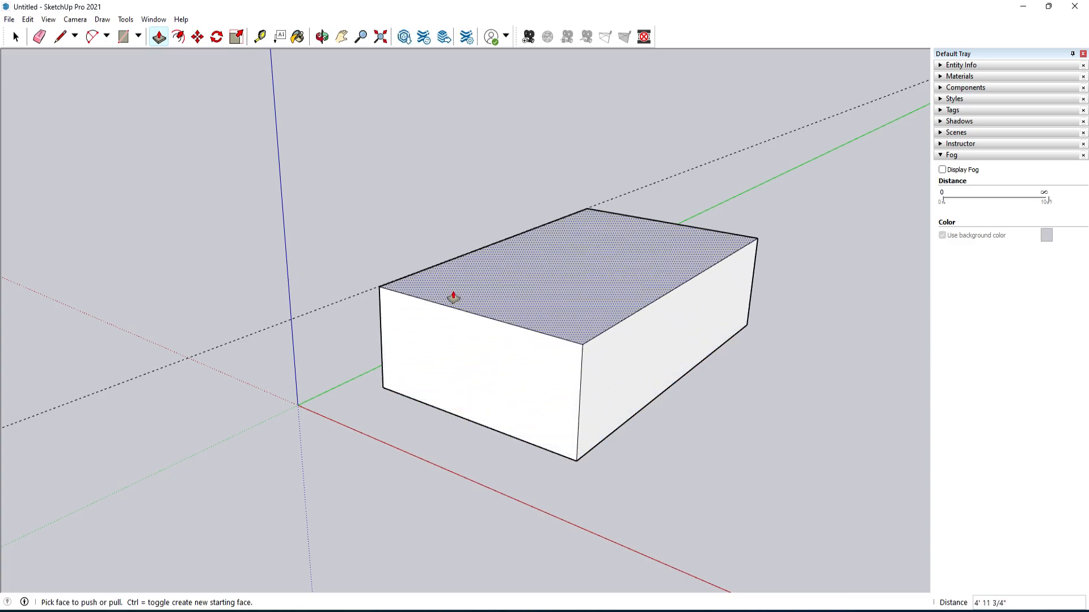
Step: Orbit around the box to view it from different angles
click(322, 36)
drag(290, 220, 384, 324)
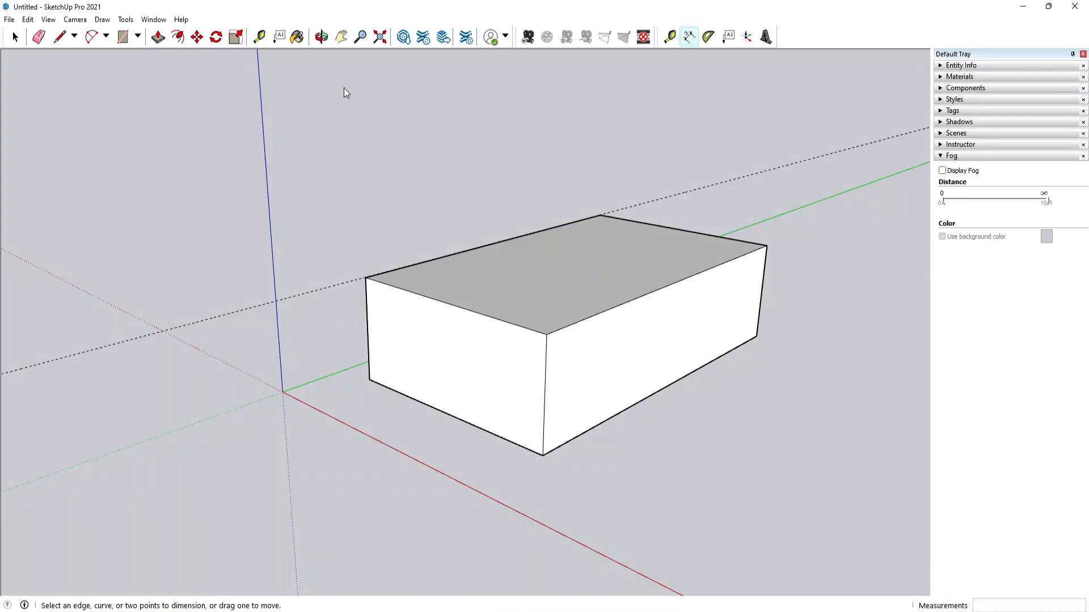
click(322, 37)
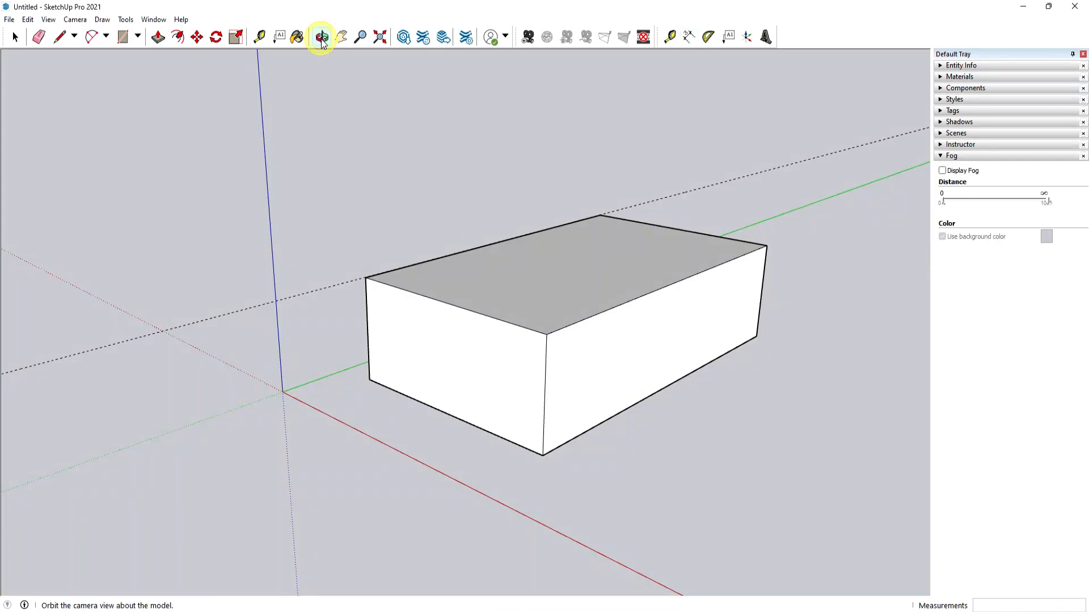
drag(453, 327, 335, 447)
drag(433, 478, 510, 391)
Step: Fit the whole model with Zoom Extents and zoom out until the box and the axes are in view
click(380, 42)
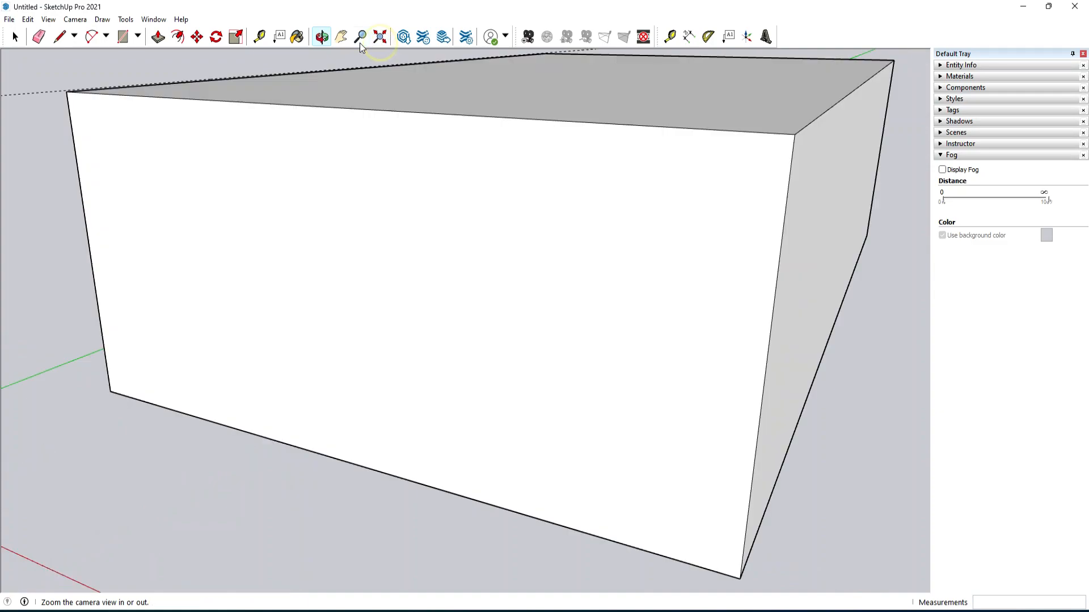
click(360, 38)
scroll(408, 197, down, 6)
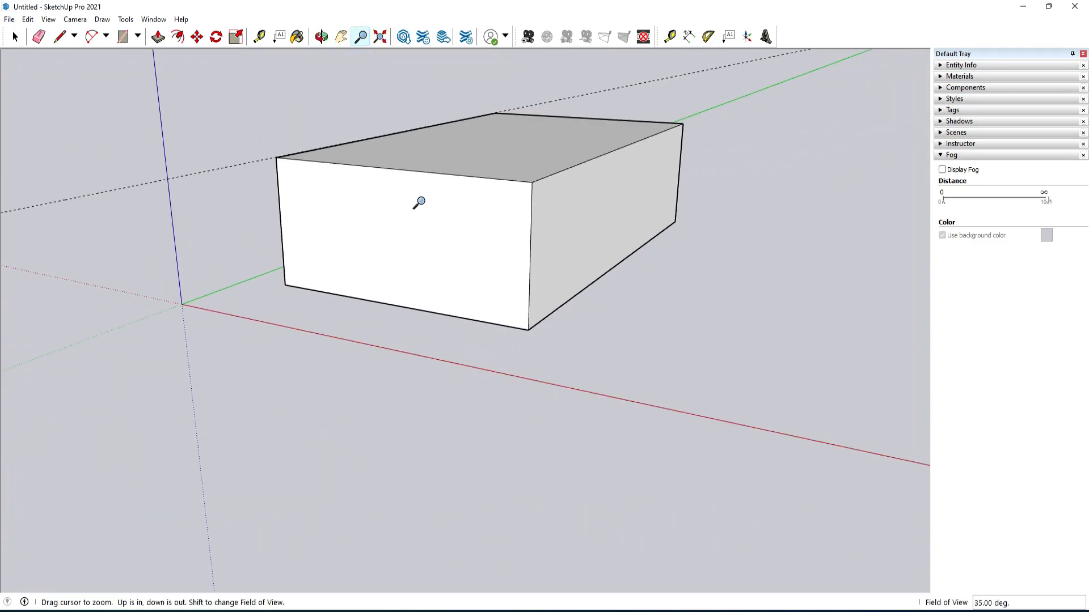
scroll(419, 202, down, 5)
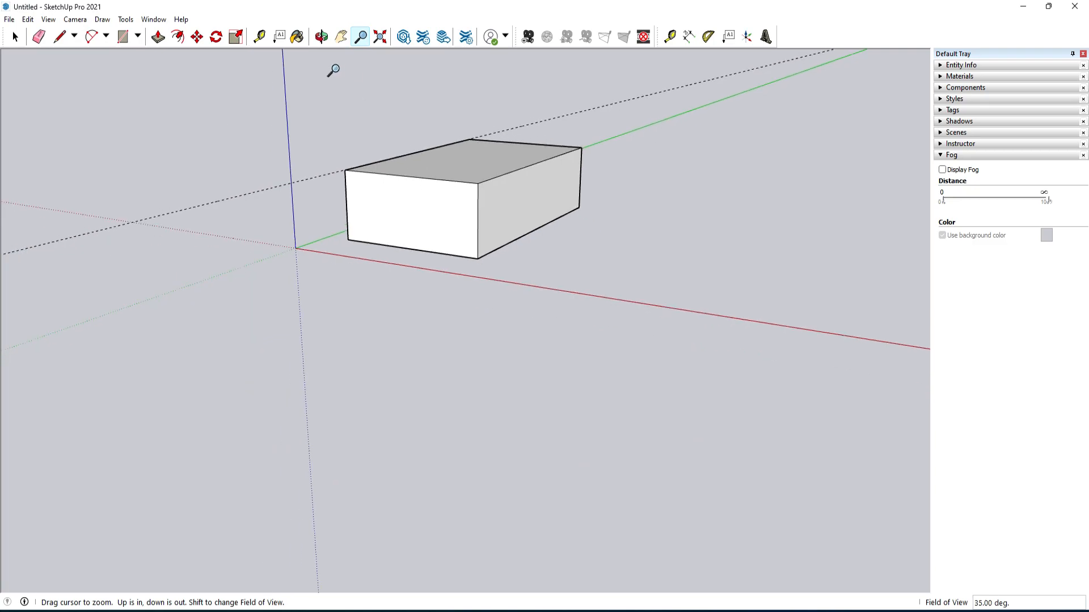
Step: Orbit to a higher viewpoint over the box and pan it toward the middle of the view
click(322, 36)
drag(396, 146, 399, 202)
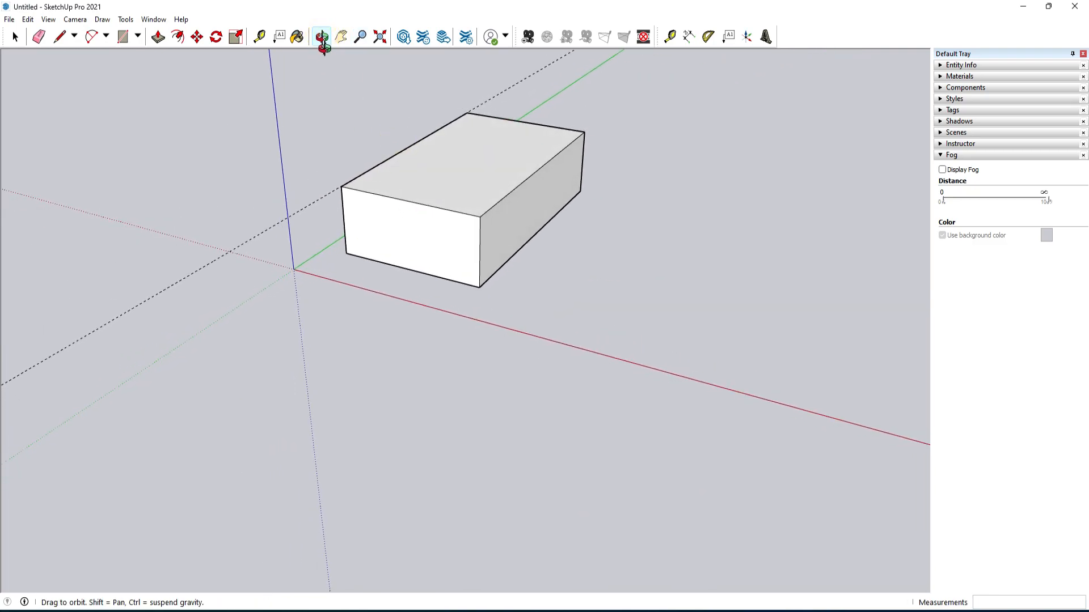
click(341, 36)
drag(433, 107, 460, 220)
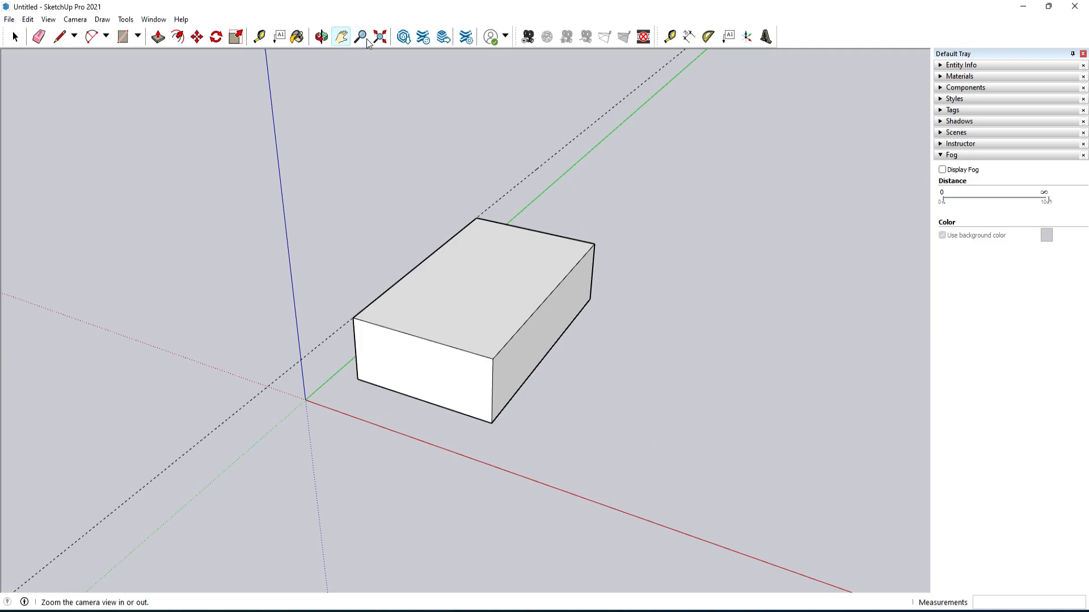
Step: Zoom in close on the box and back out using the Zoom tool
scroll(454, 247, up, 5)
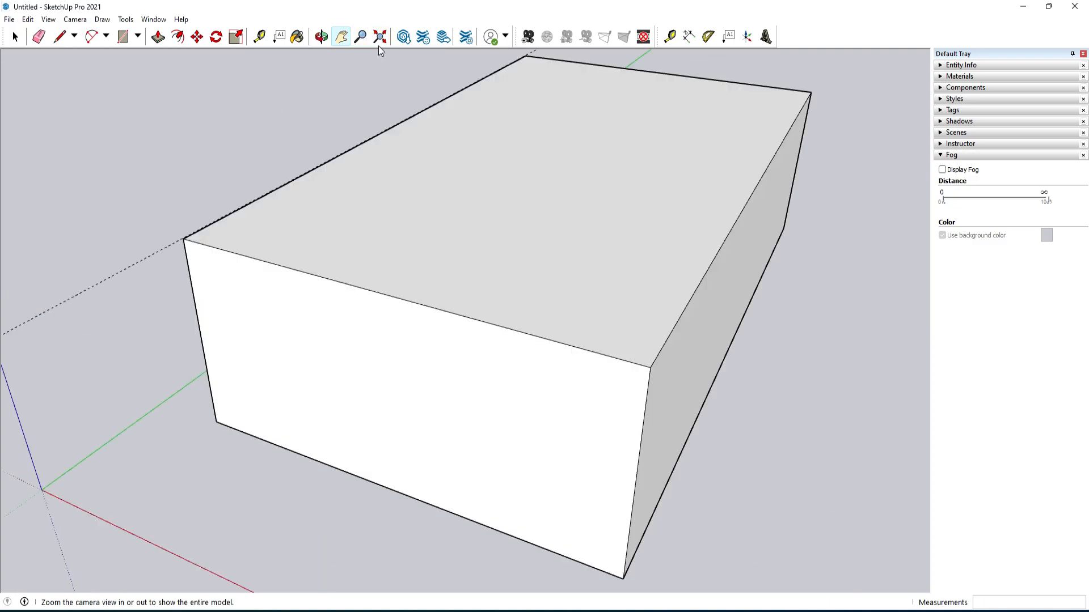
click(362, 37)
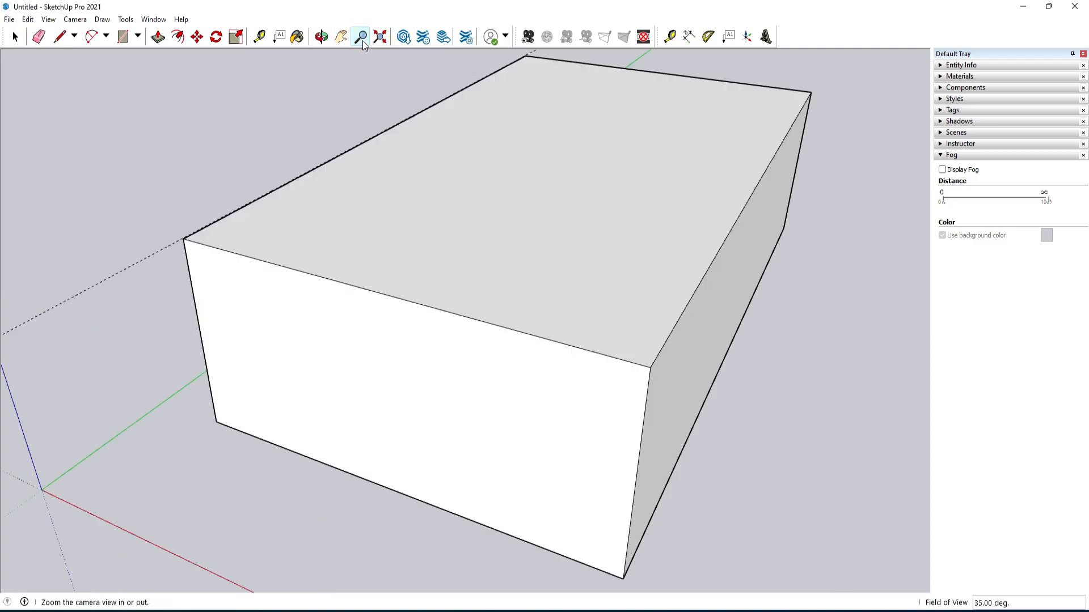
drag(367, 68, 418, 216)
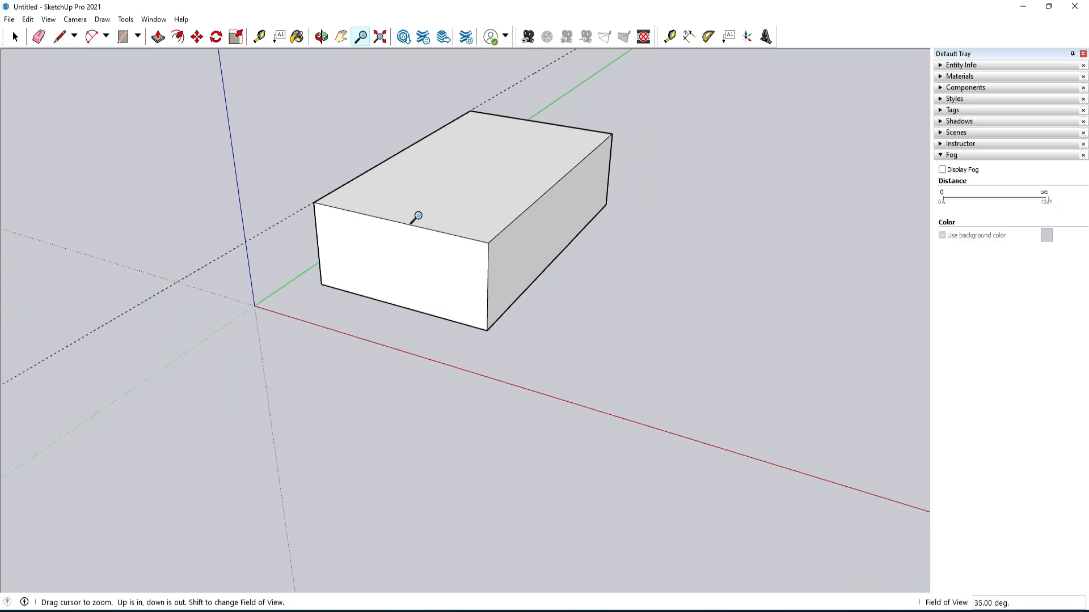
Step: Zoom out and in on the box, fit the whole model with Zoom Extents, and zoom back out with the Zoom tool
scroll(418, 216, down, 2)
scroll(418, 216, down, 1)
scroll(418, 216, up, 4)
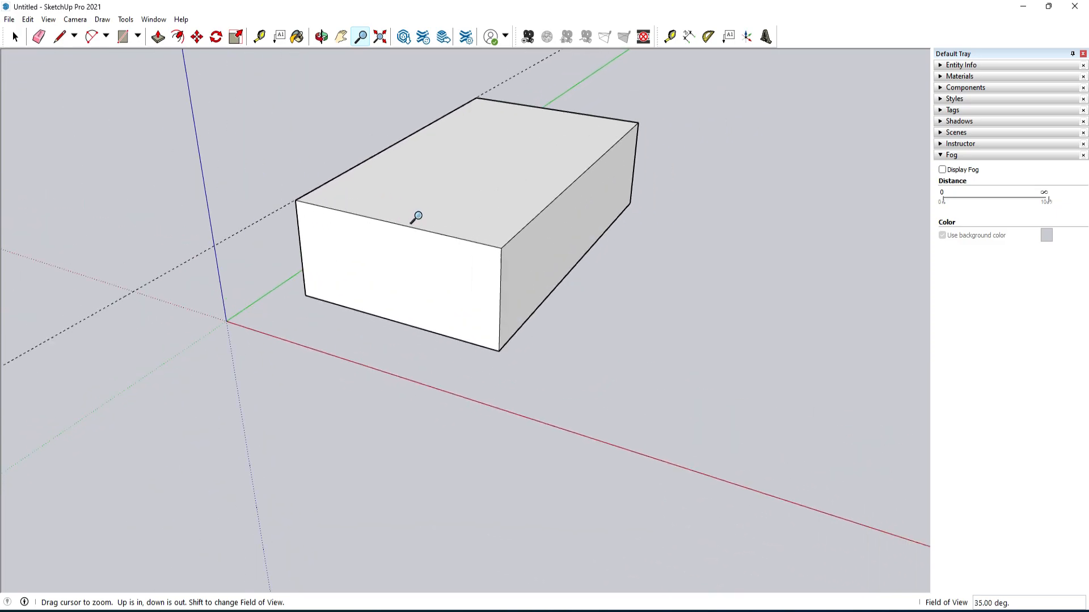
click(380, 36)
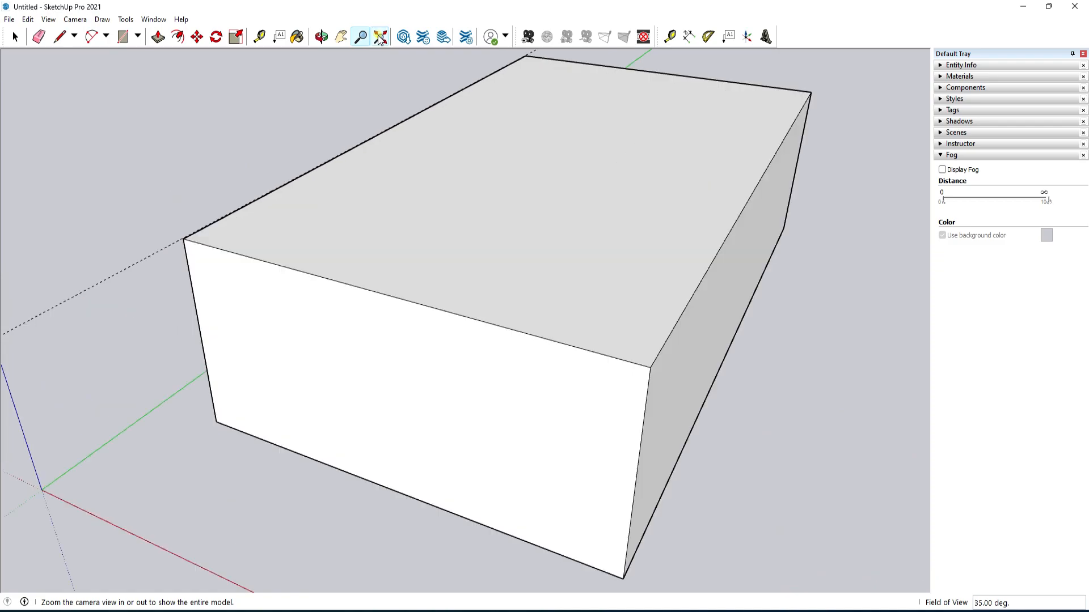
drag(554, 185, 311, 457)
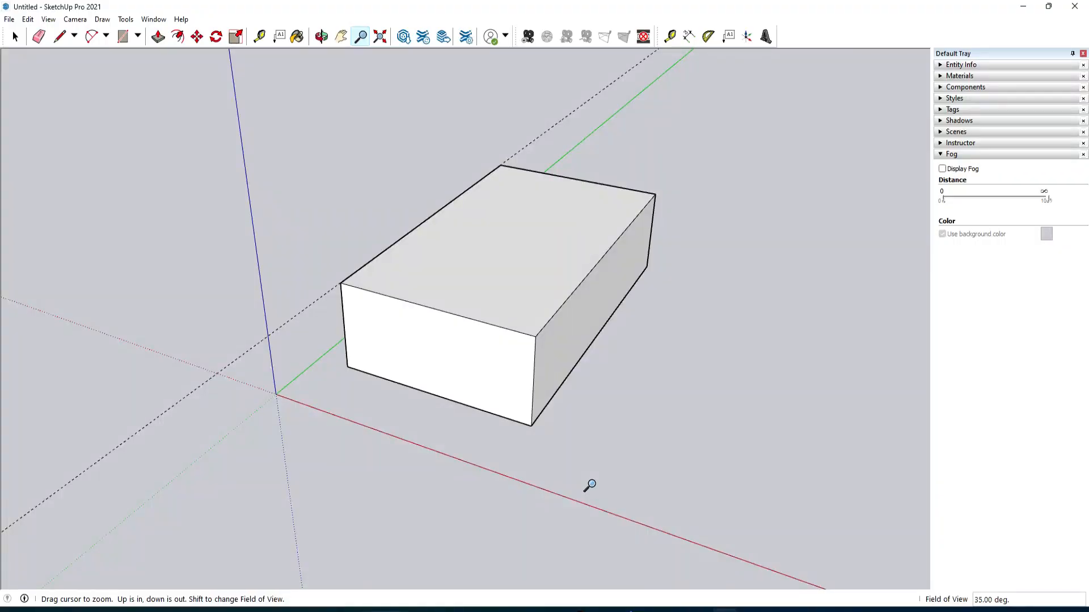
Step: Paint the front face of the box blue with Color I04 from the Colors collection using the Paint Bucket
click(298, 38)
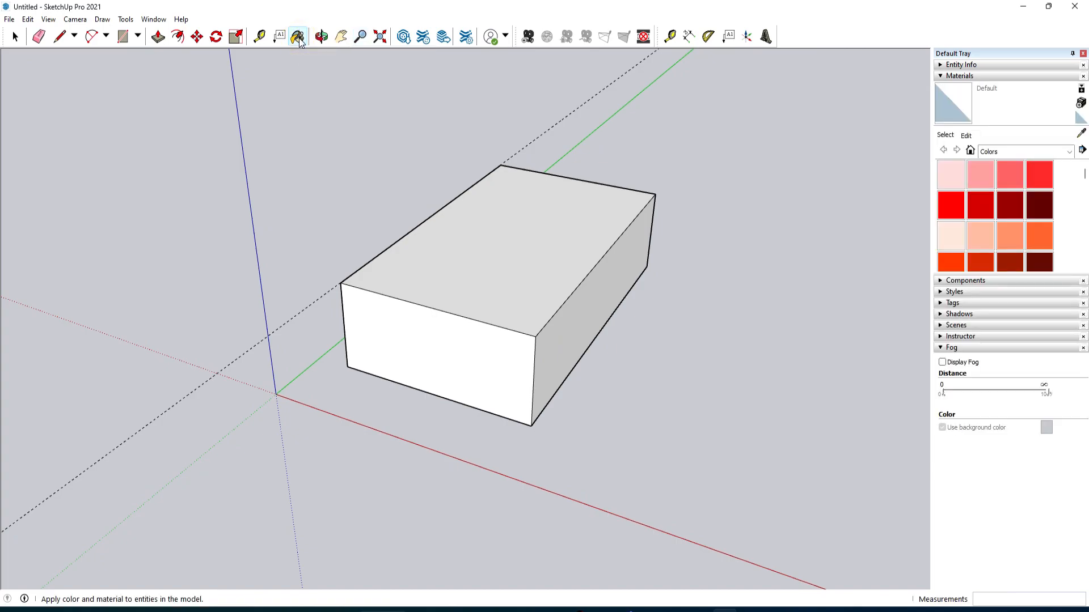
click(967, 136)
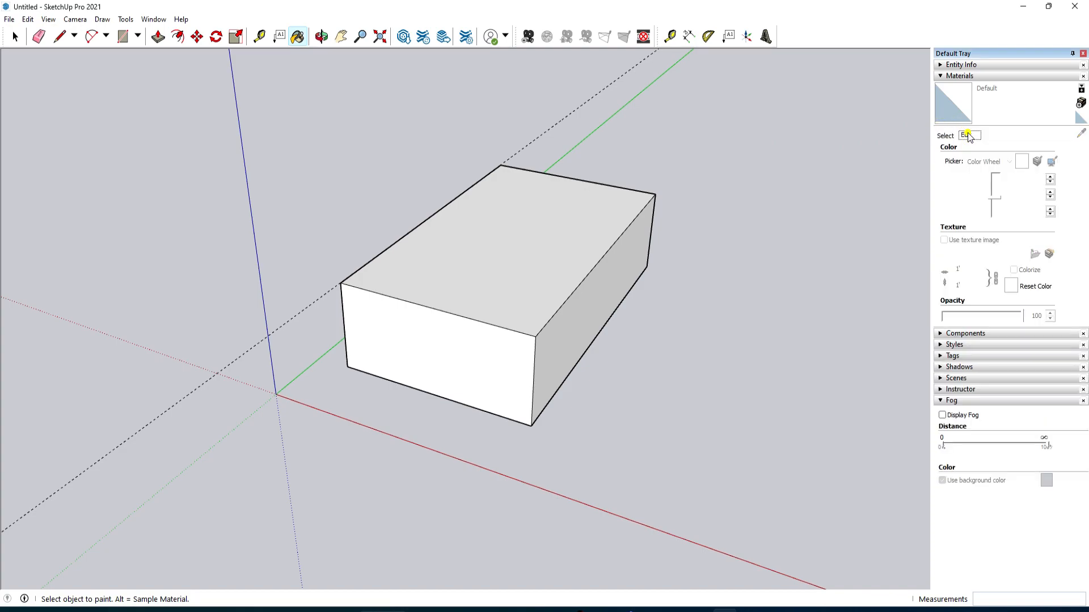
click(945, 135)
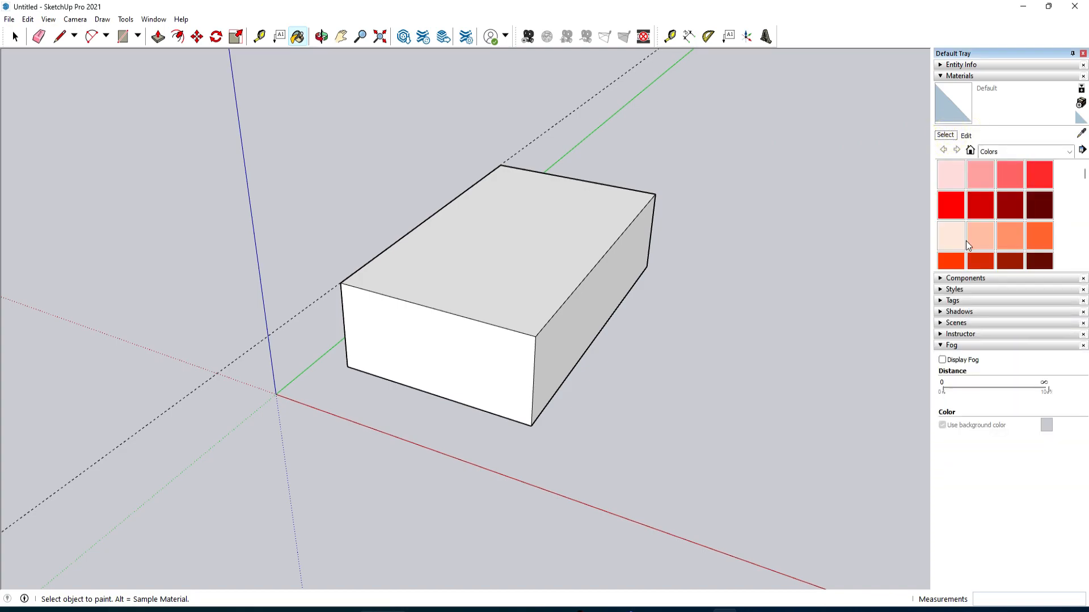
scroll(967, 245, down, 10)
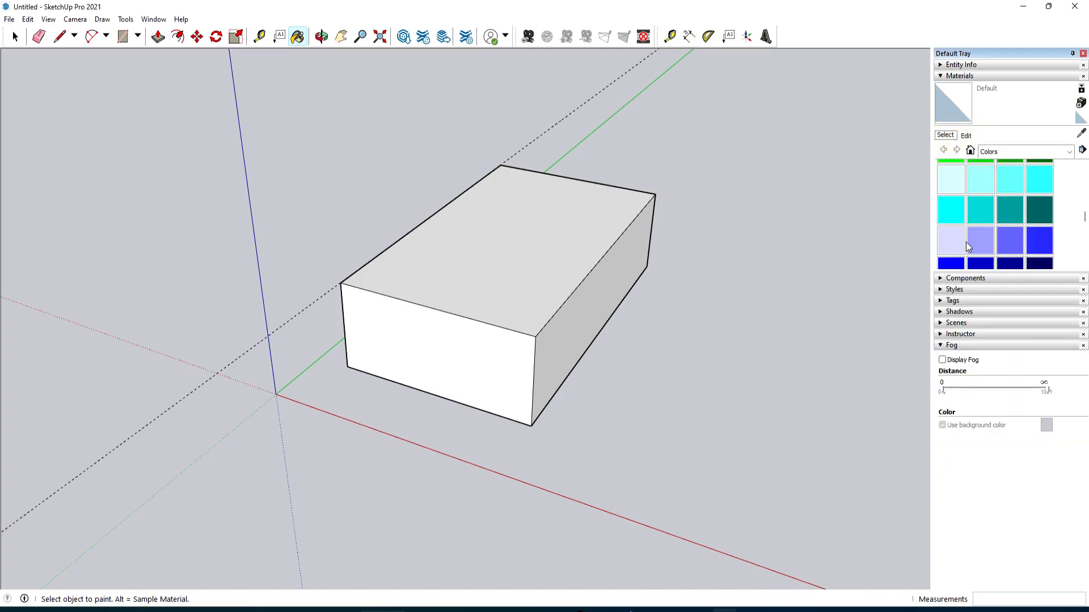
scroll(968, 245, down, 8)
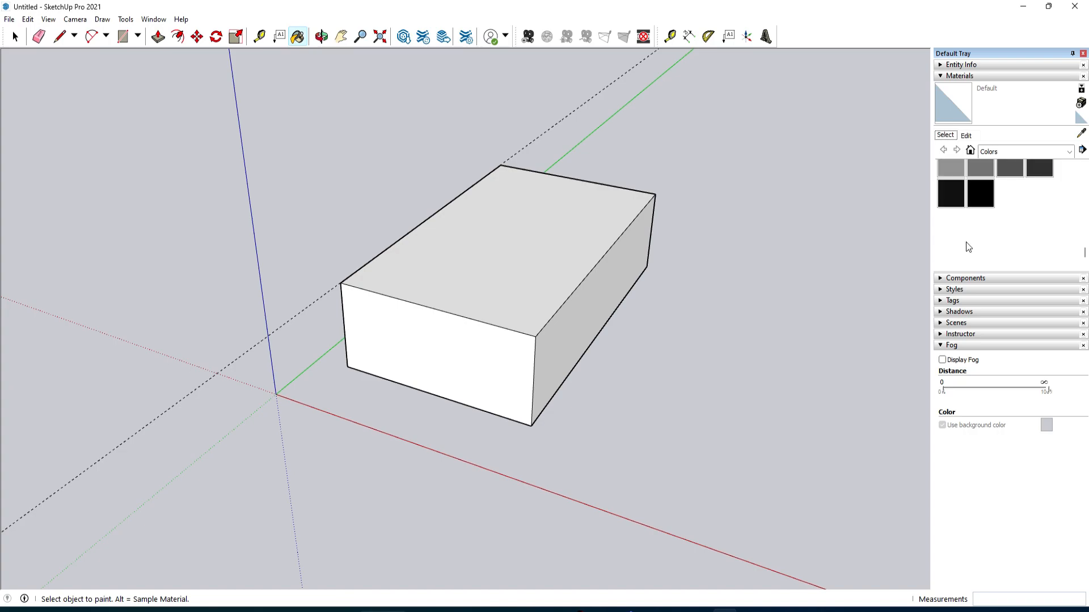
scroll(975, 241, up, 6)
click(1032, 227)
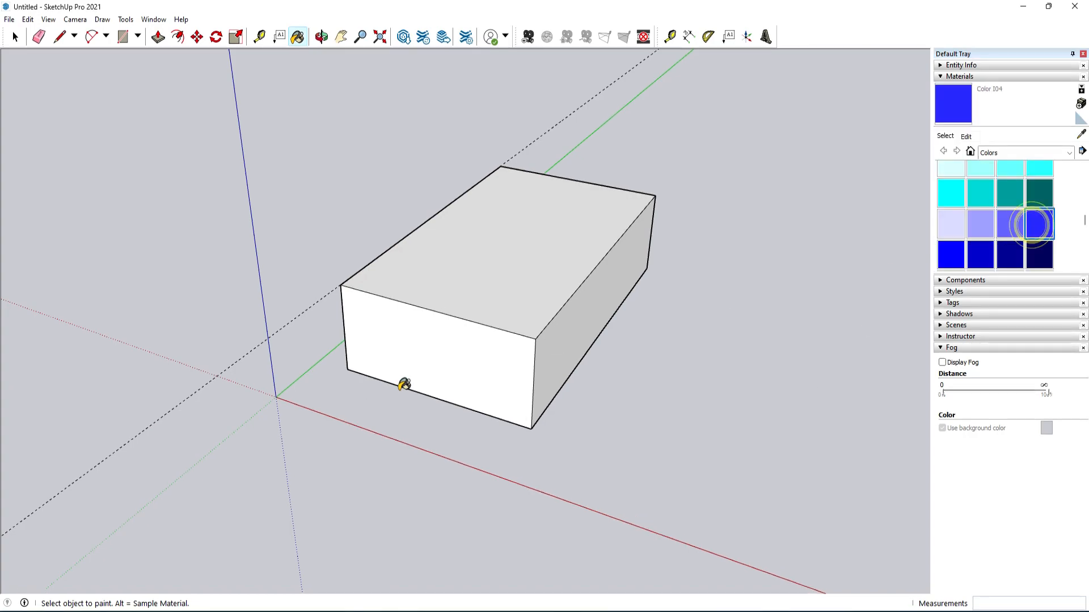
click(445, 361)
Step: Paint the top face of the box with Roofing Scalloped Ornate from the Roofing materials
scroll(998, 227, up, 3)
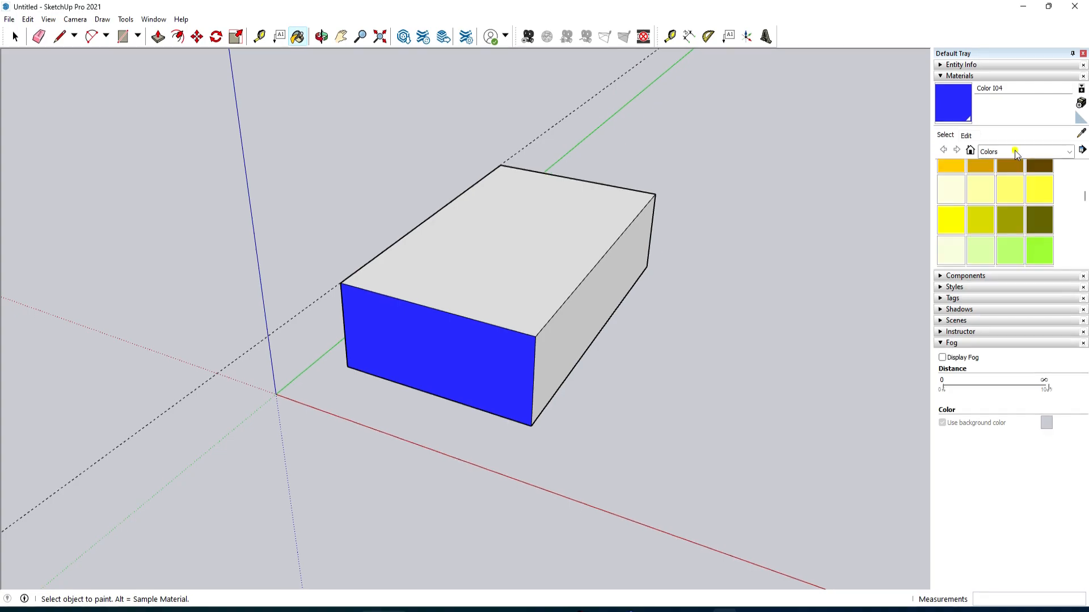
click(1015, 152)
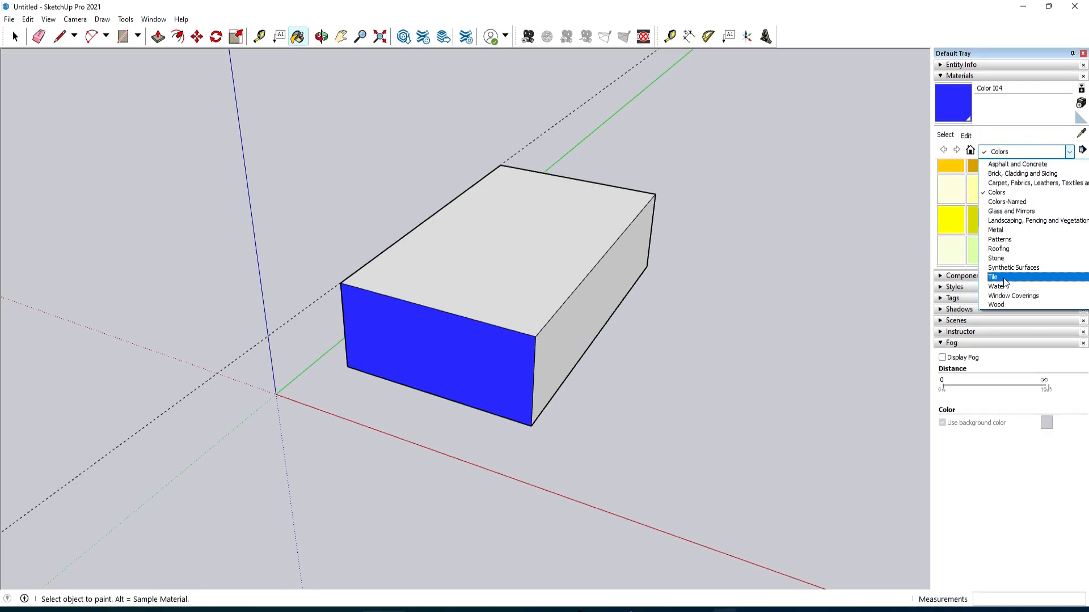
click(1001, 249)
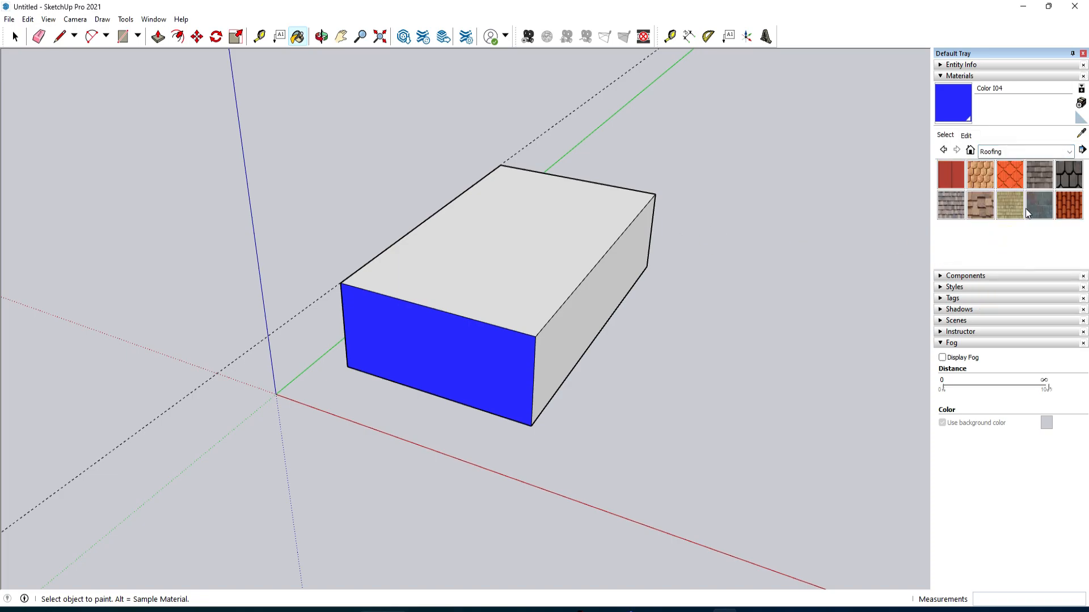
click(1008, 181)
click(570, 245)
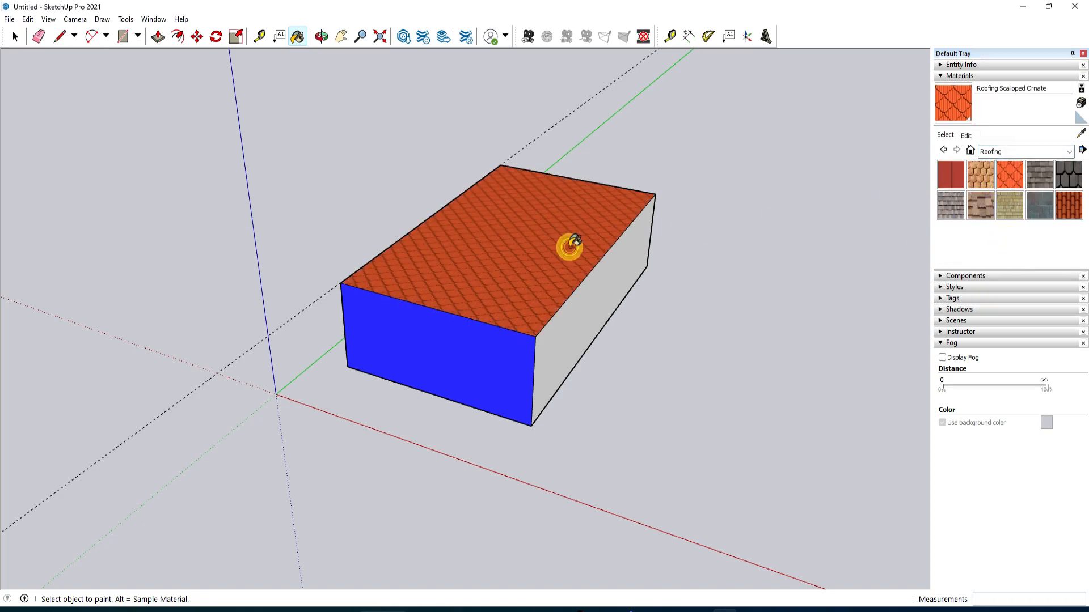
Step: Paint the long side face beside the blue front with Carpet Berber Multi from the carpet and fabric materials
click(1004, 152)
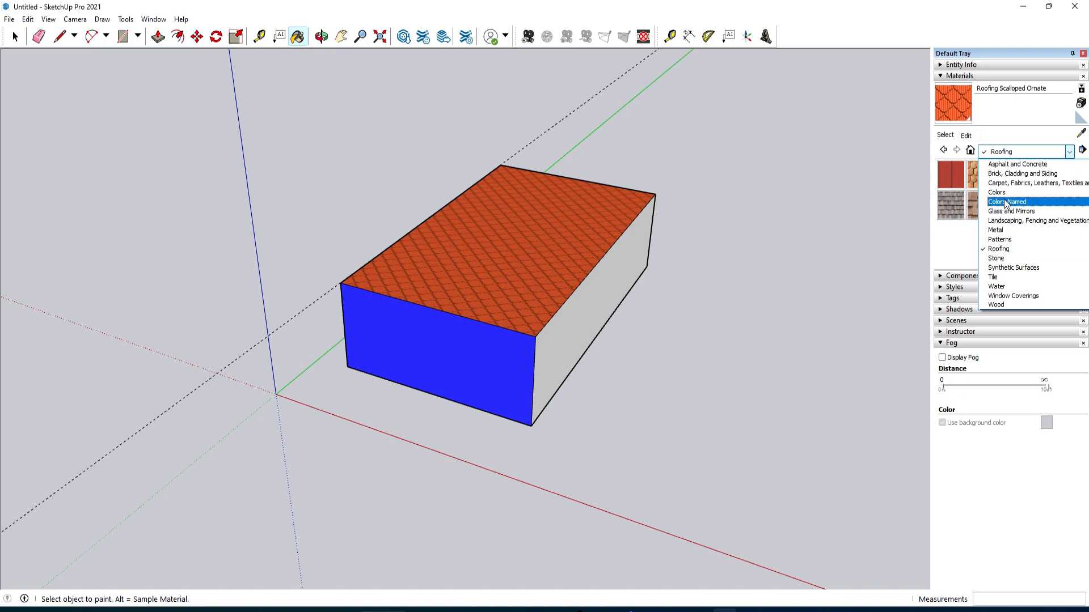
click(1006, 183)
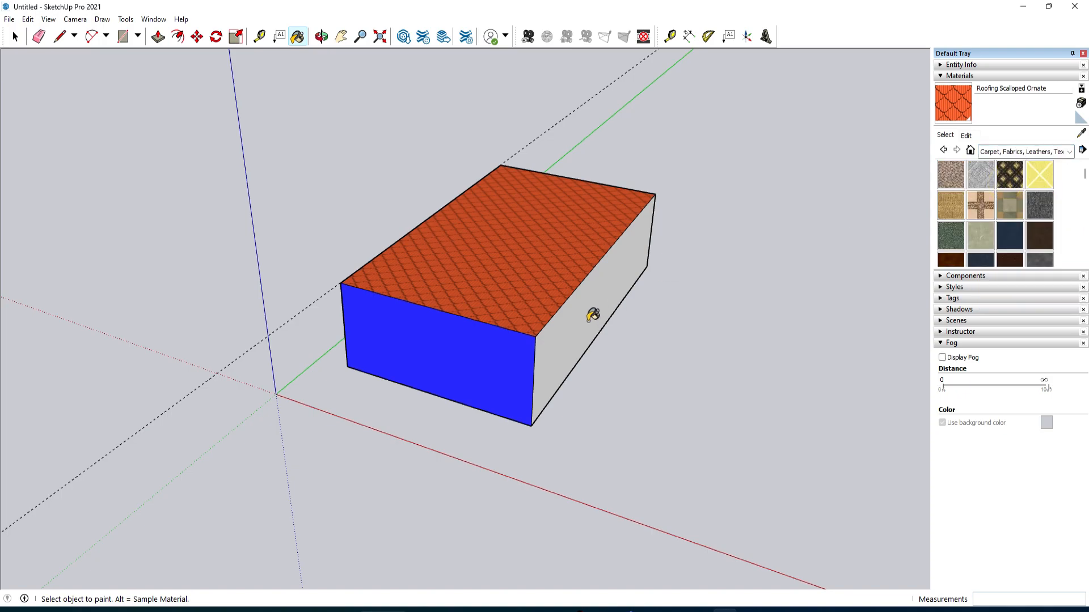
click(951, 175)
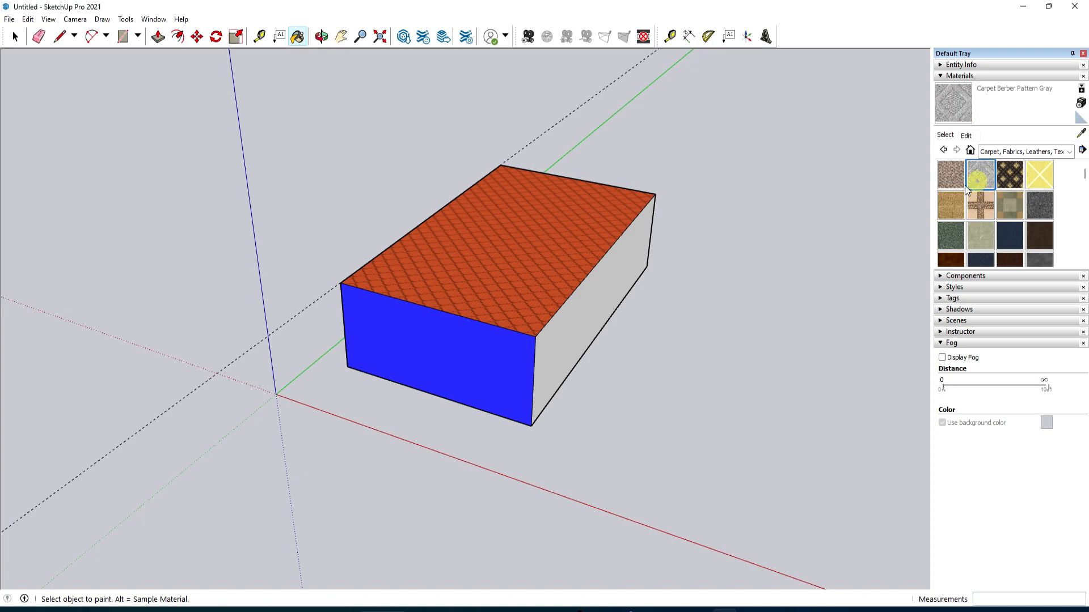
click(585, 322)
Step: Paint the unpainted long side opposite the carpet face with a translucent blue material from Glass and Mirrors
click(321, 37)
drag(346, 290, 590, 295)
click(993, 153)
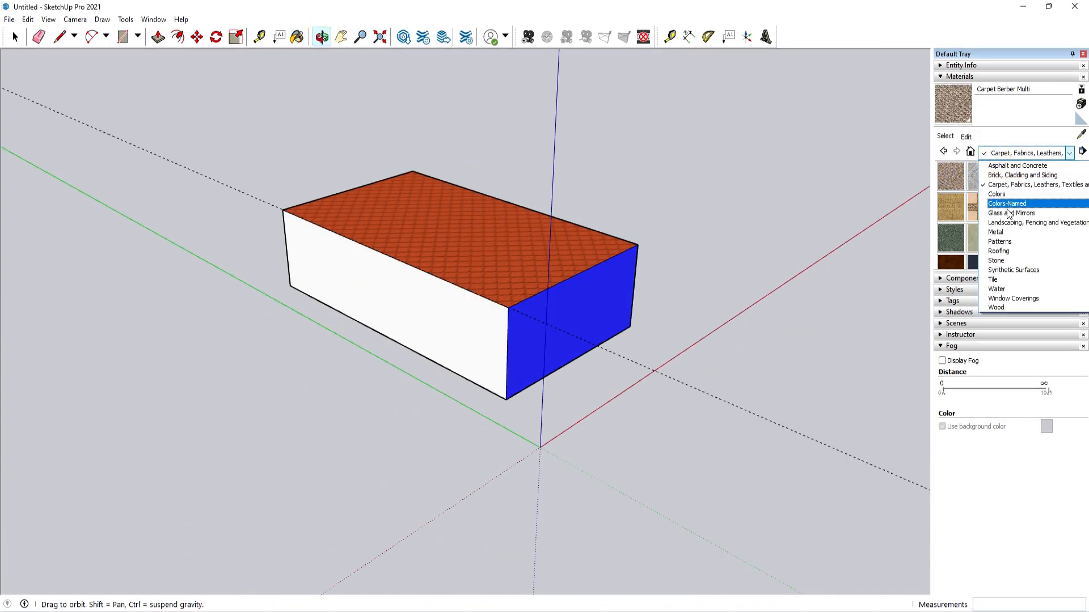
click(1011, 212)
click(953, 238)
click(417, 329)
Step: Paint the unpainted back end face of the box with Wood Bamboo from the Wood materials
click(321, 37)
mouse_move(236, 355)
mouse_down()
mouse_move(597, 243)
mouse_move(731, 257)
mouse_up()
click(1055, 152)
click(1006, 304)
click(951, 176)
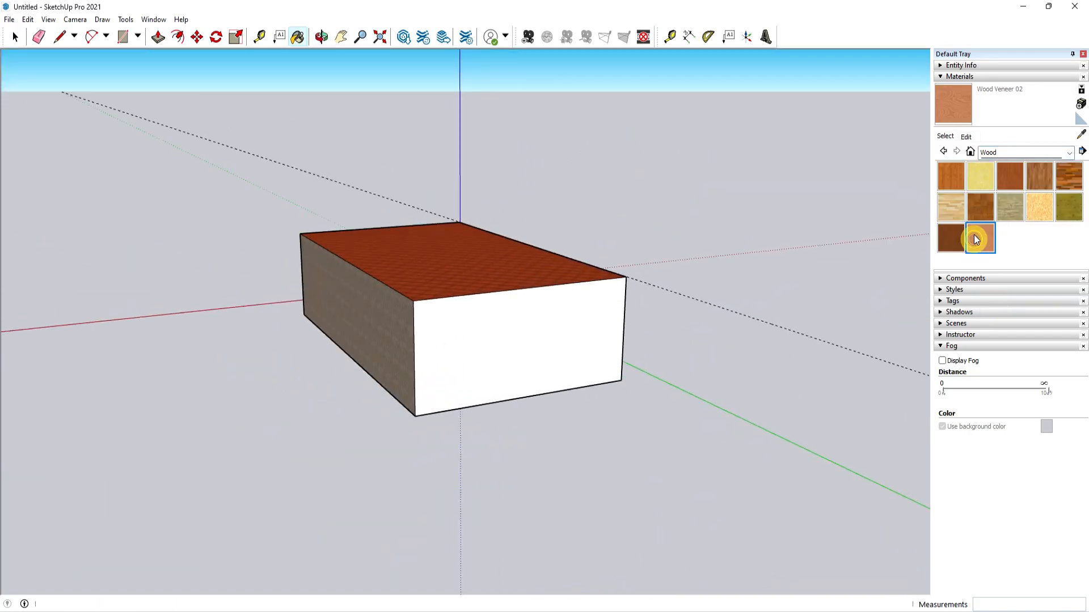
click(542, 344)
Step: Orbit around the box to inspect the materials on all its painted faces
click(322, 37)
drag(827, 339, 573, 355)
drag(835, 410, 641, 426)
drag(823, 444, 717, 464)
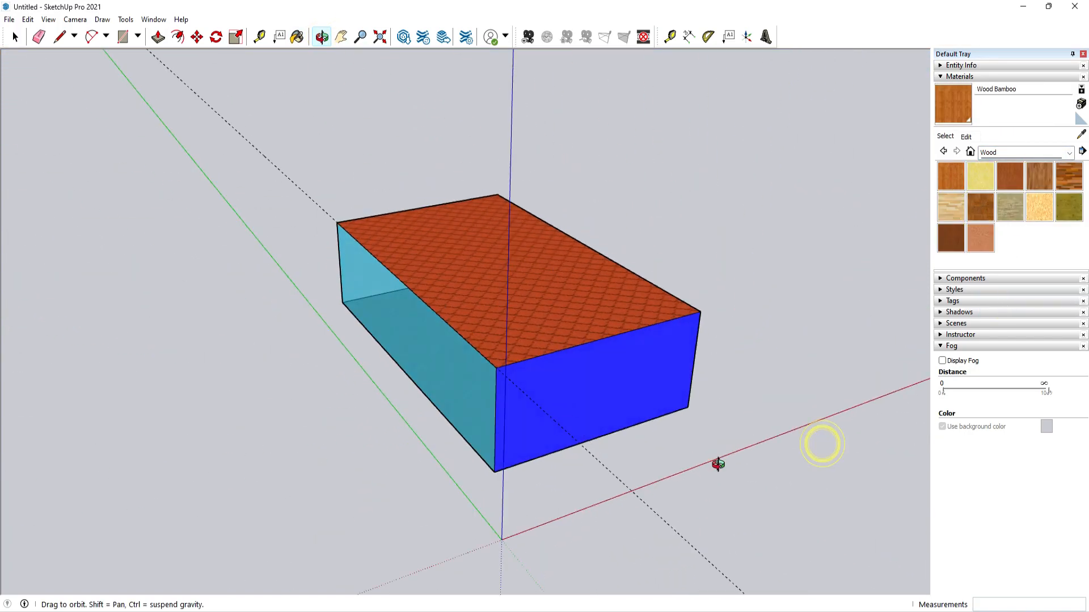
drag(878, 452, 559, 426)
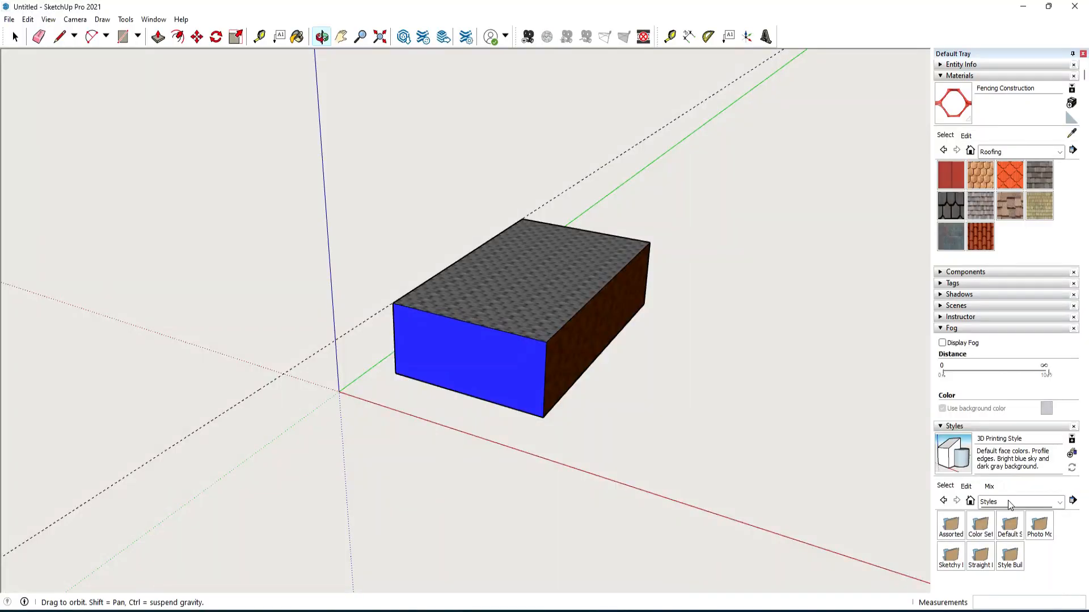
Step: Apply the Marker Wide style from the Sketchy Edges collection and view the box from another angle
click(1008, 501)
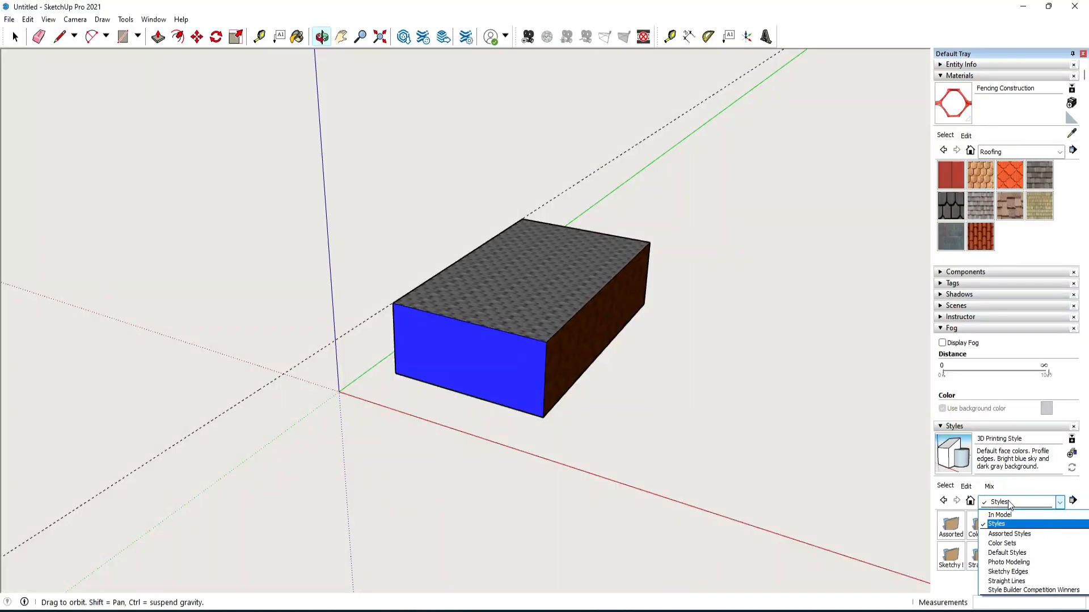
click(1006, 525)
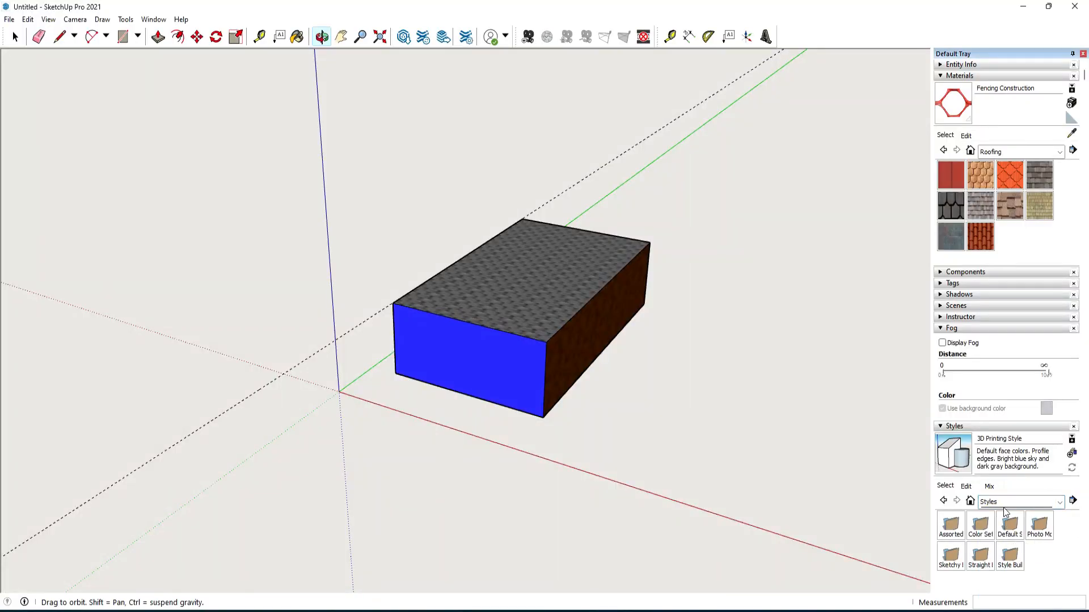
click(1005, 507)
click(1003, 514)
click(1003, 503)
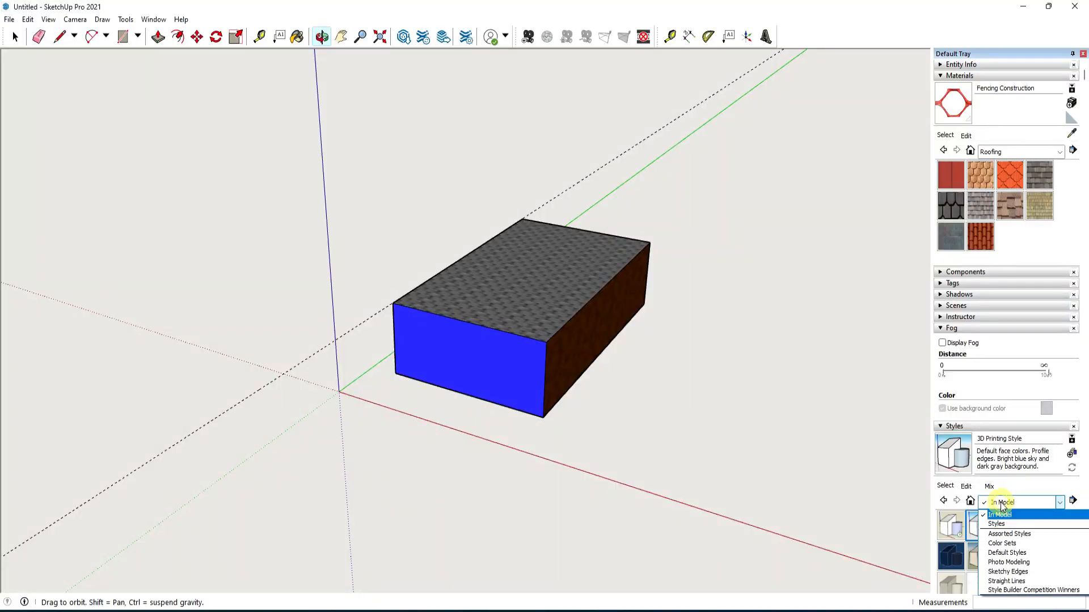
click(1001, 572)
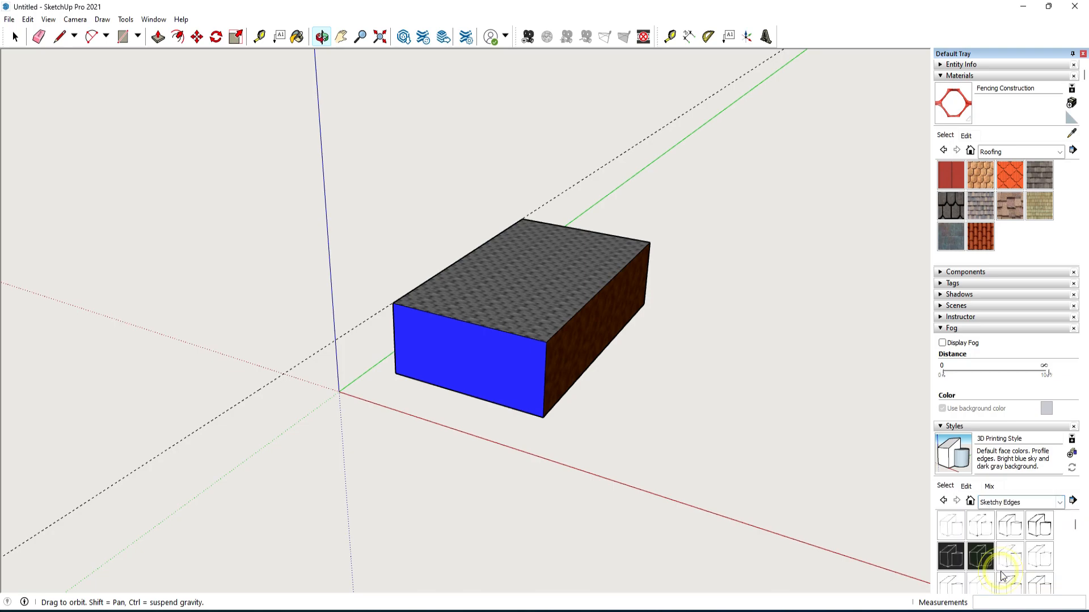
scroll(1003, 576, down, 3)
click(1007, 578)
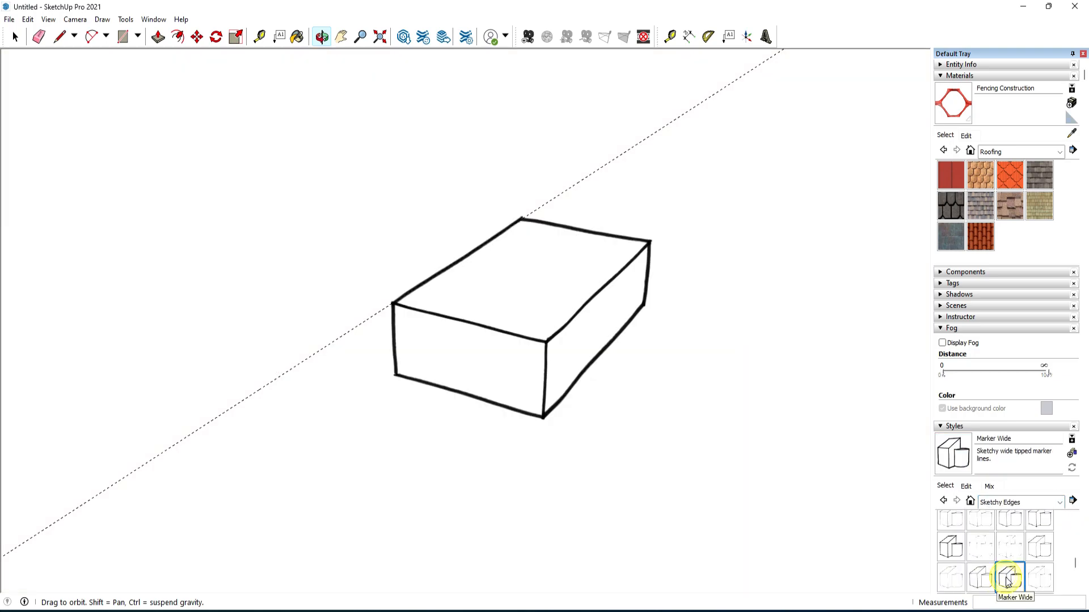
drag(614, 280, 527, 295)
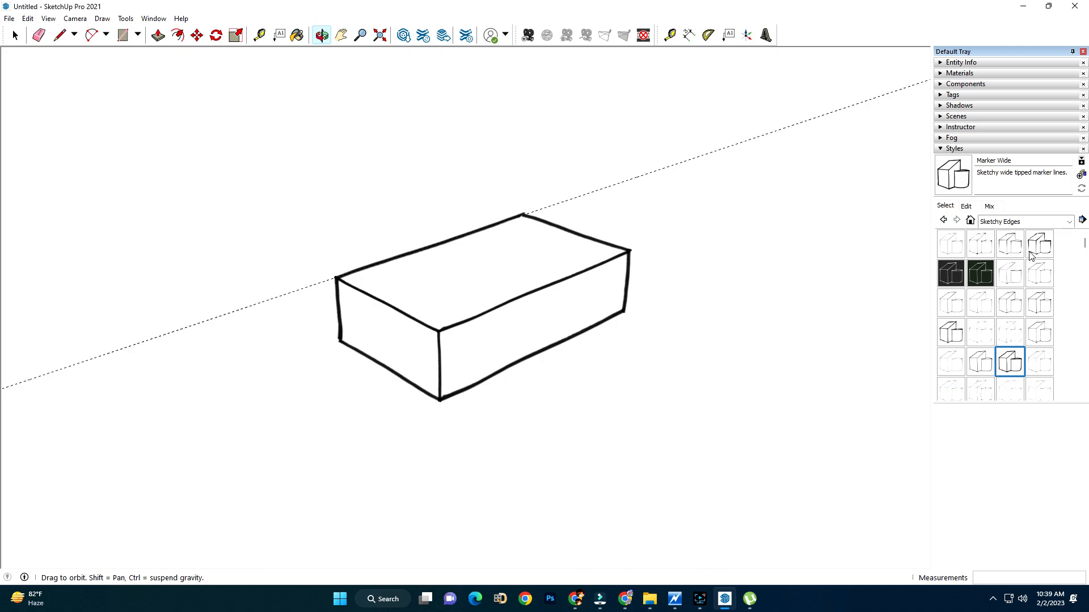
Step: Apply the 00 Default Colors style from the In Model styles to the model
click(1033, 223)
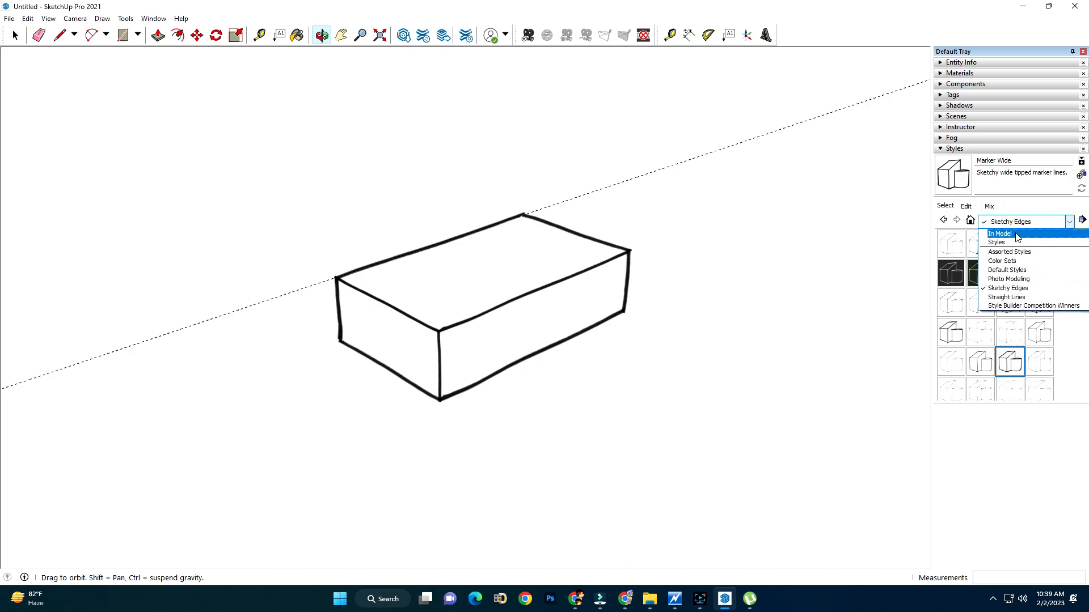
click(1016, 235)
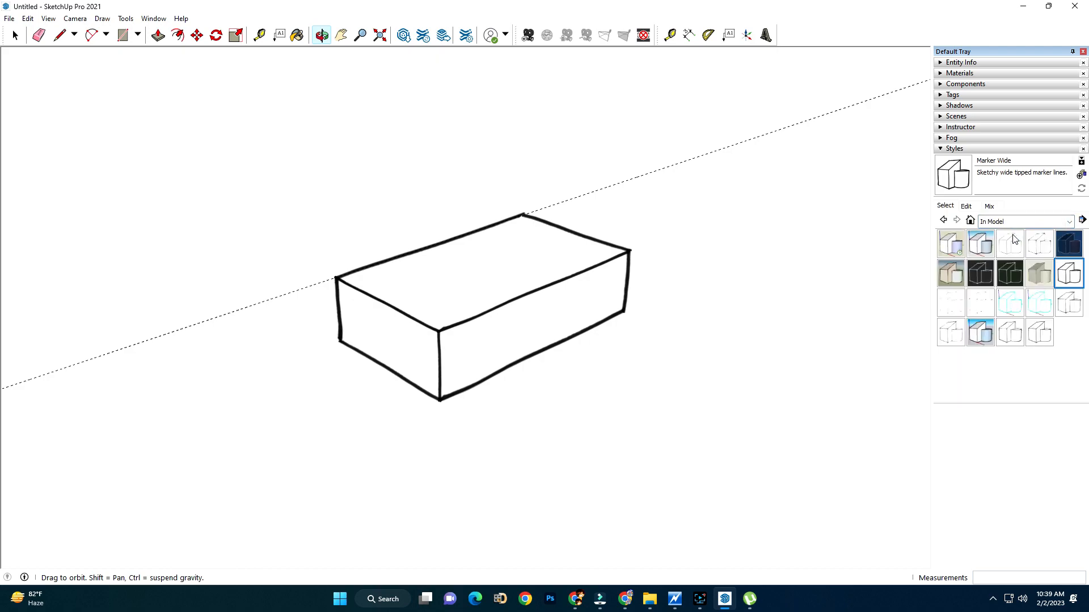
click(951, 245)
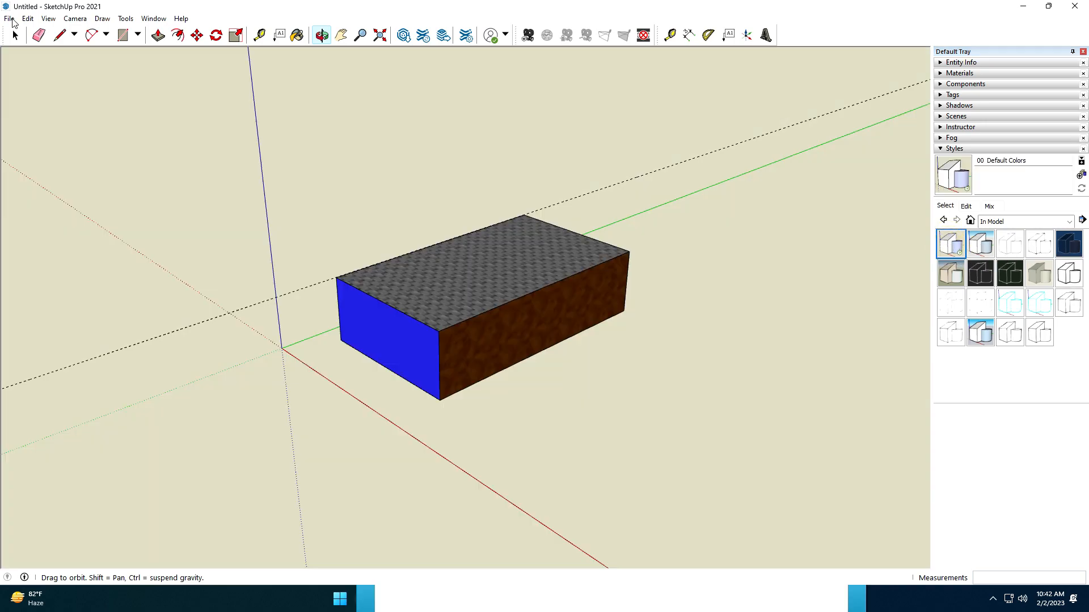
Step: Save the model in the Documents folder as FIRST 3D MODEL in the SketchUp Models (*.skp) format
click(9, 18)
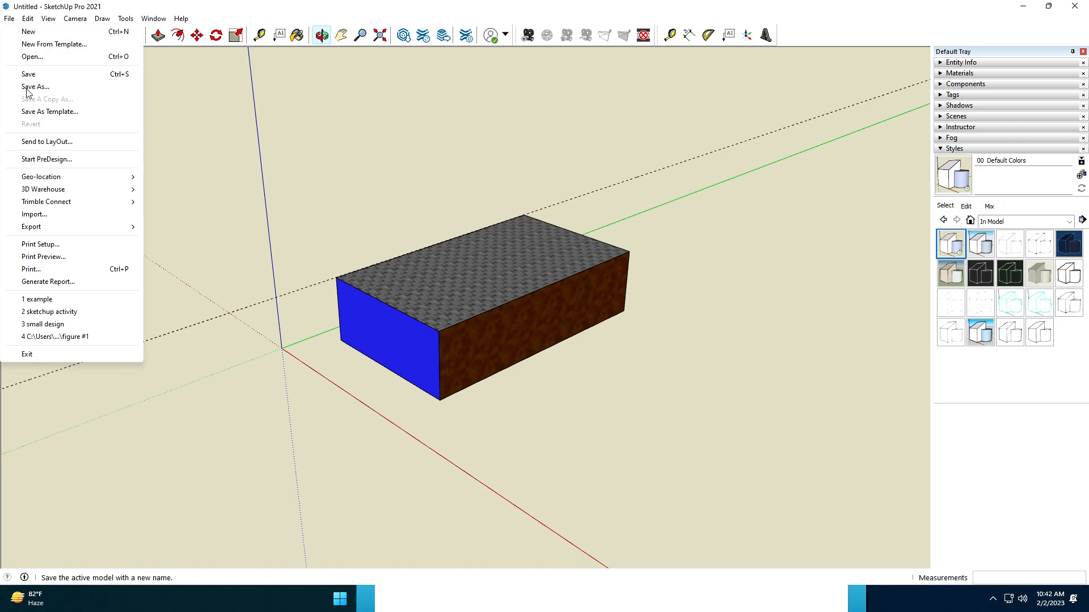
click(27, 87)
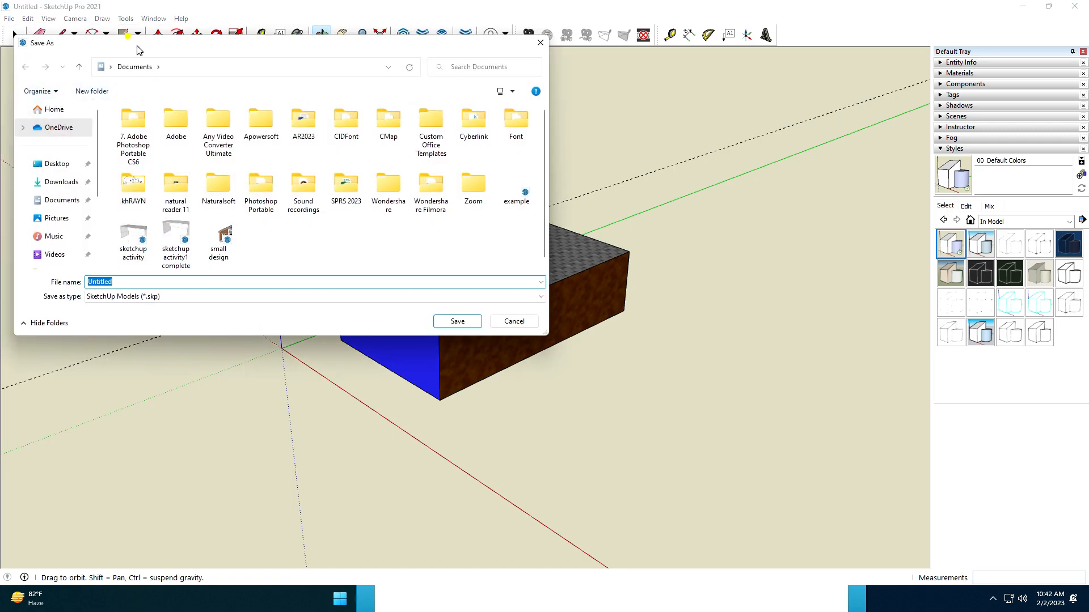
drag(123, 45, 336, 134)
click(384, 386)
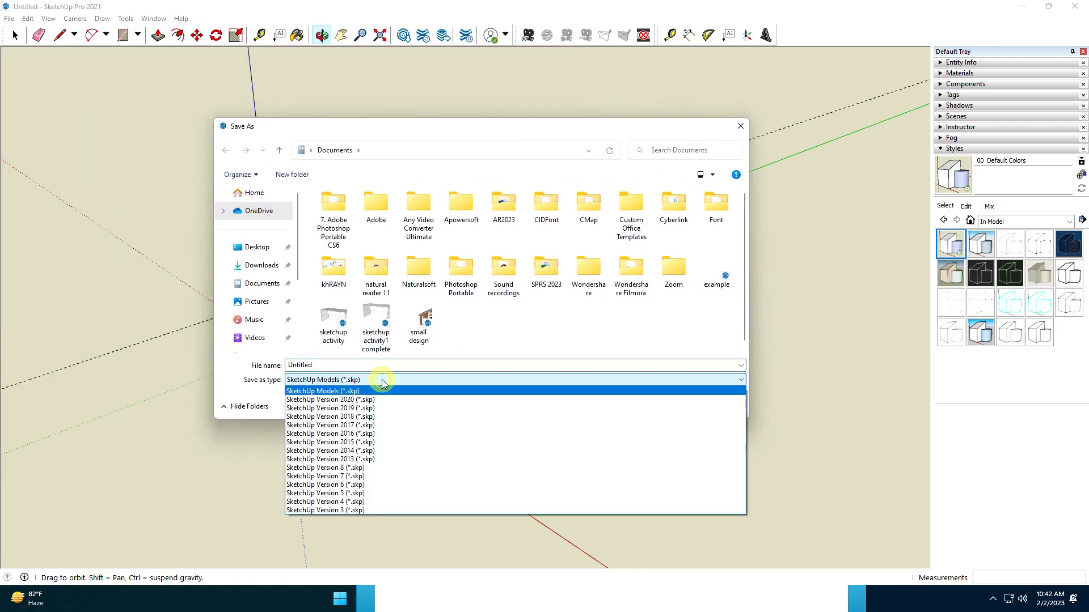
click(382, 382)
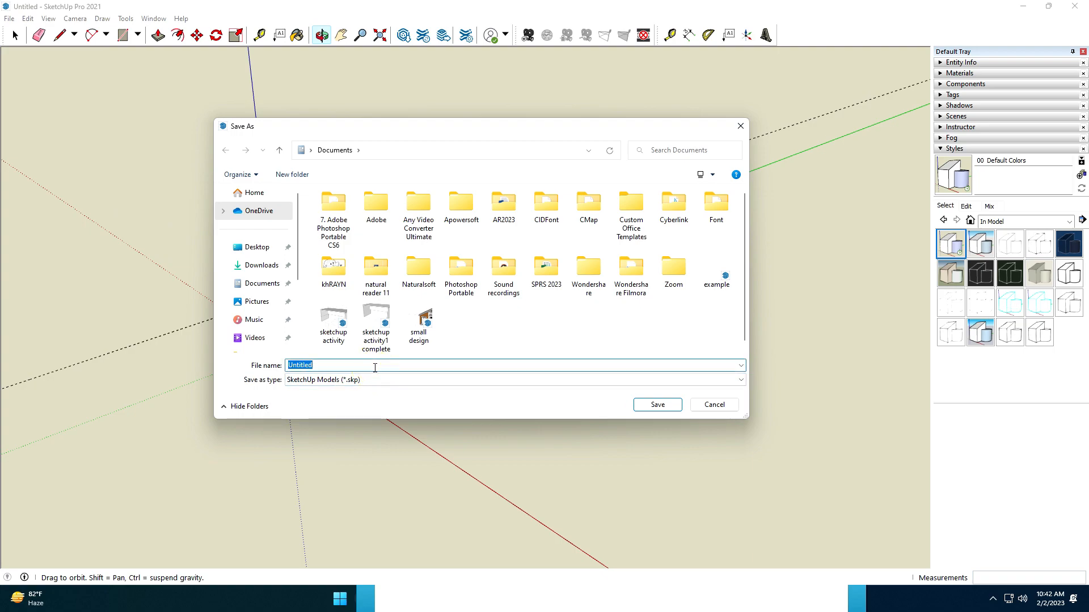
text(3)
text(Fl)
text(RST 3D MO)
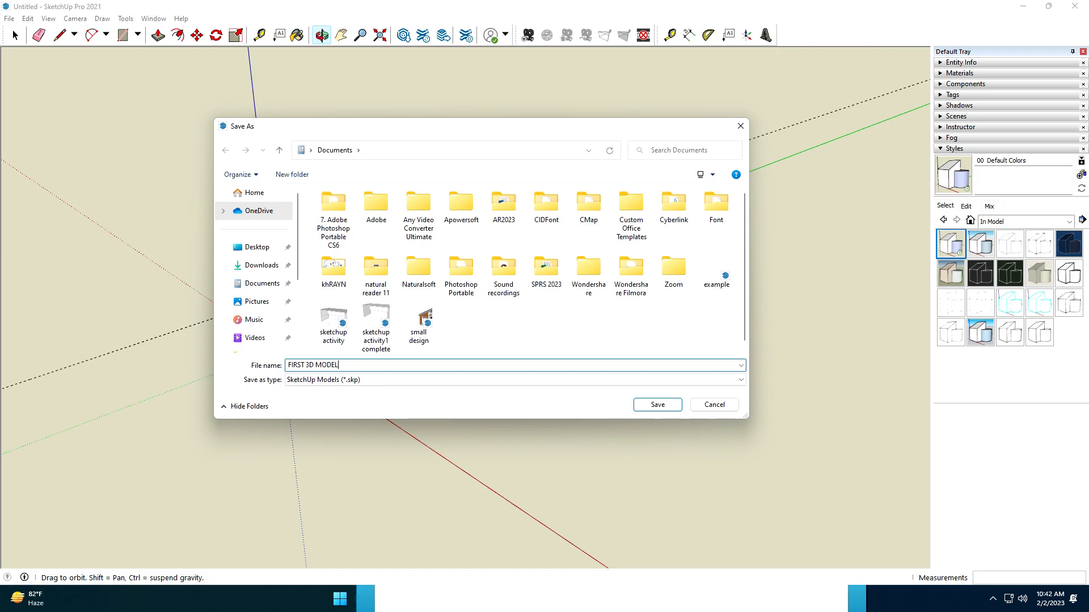
click(657, 404)
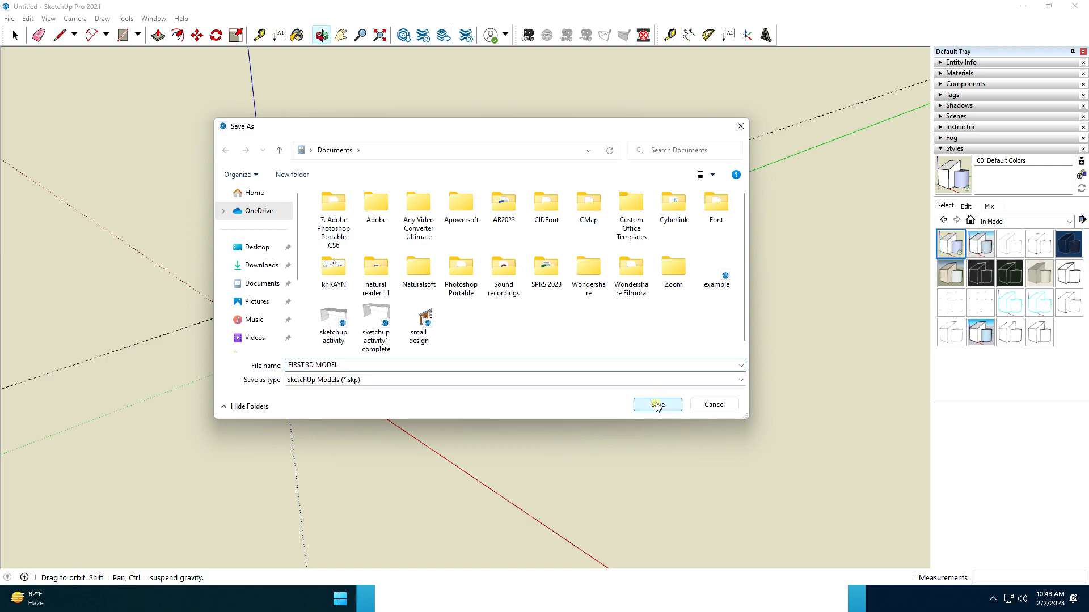